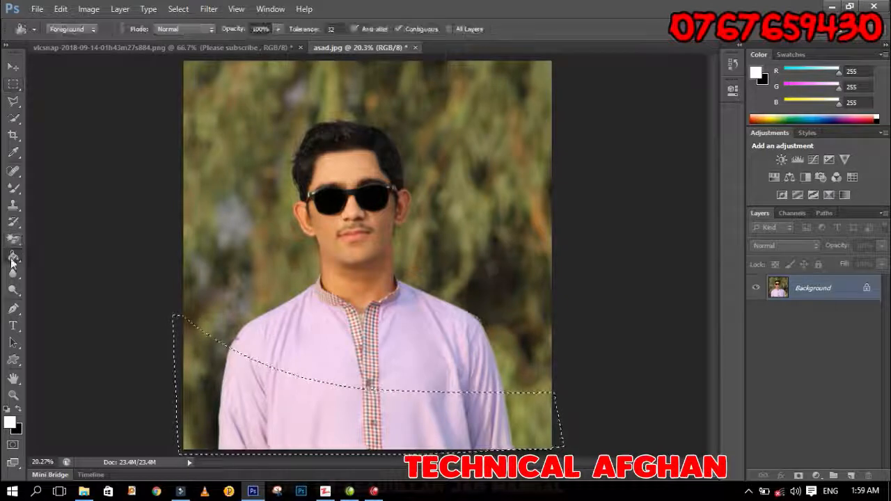
Fill the curved selection across the bottom of the photo with orange (R 255, G 162, B 0) on a new layer.
click(12, 422)
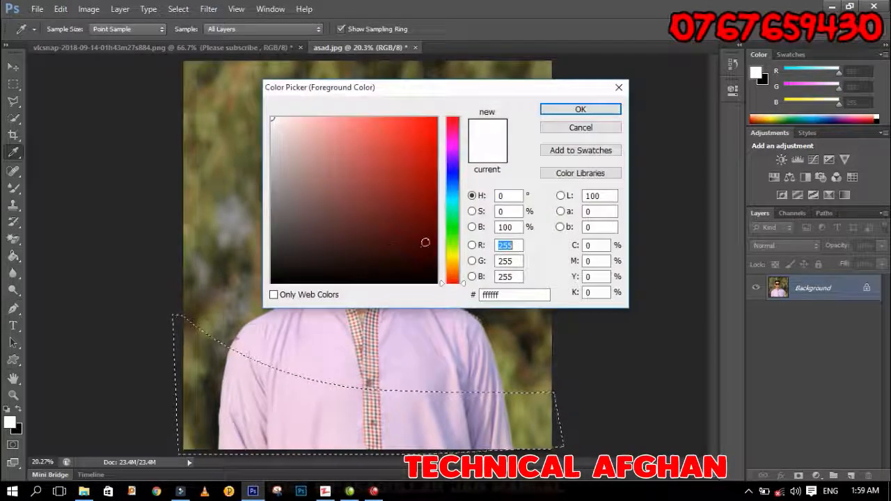
mouse_move(456, 270)
mouse_down()
mouse_move(456, 256)
mouse_move(455, 267)
mouse_up()
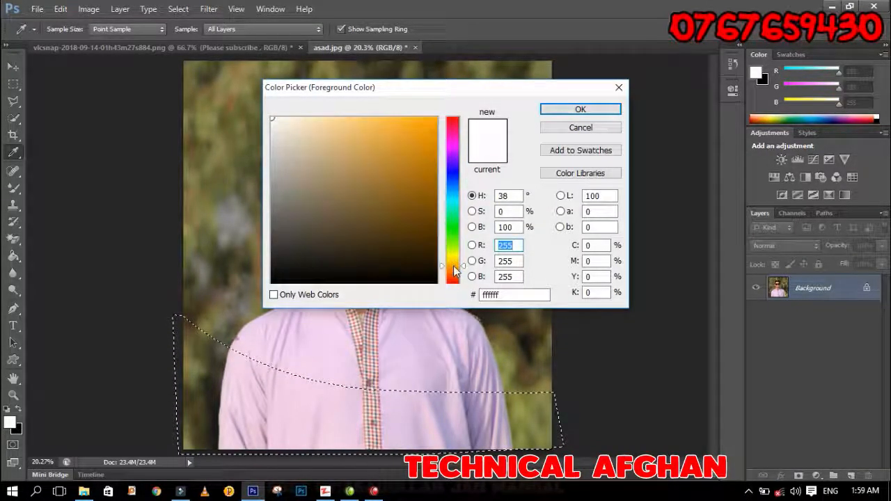
click(437, 118)
click(579, 109)
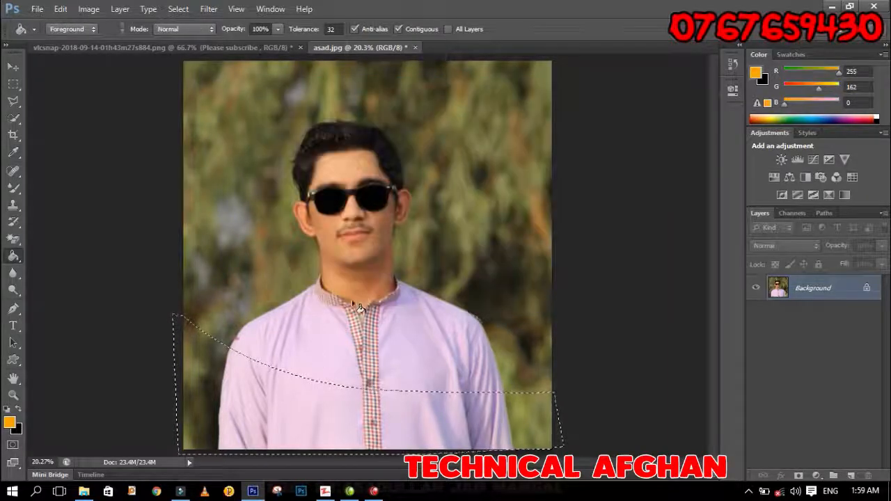
click(271, 394)
key(ctrl+z)
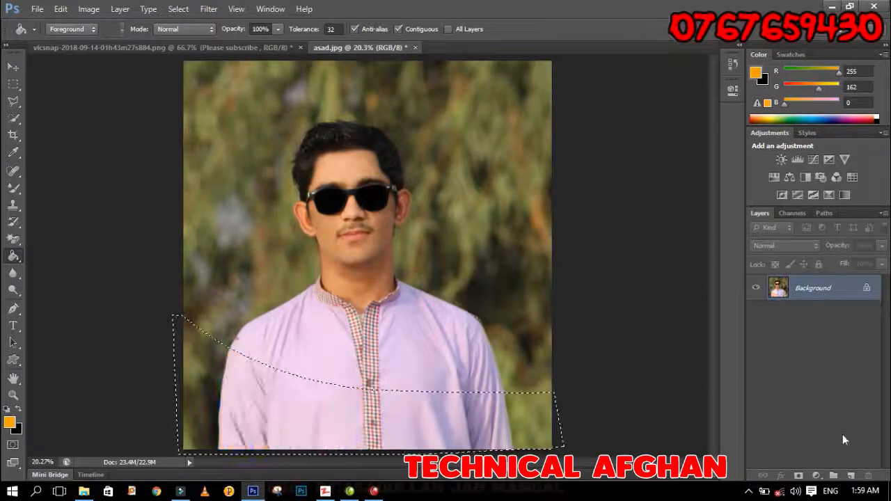
click(851, 476)
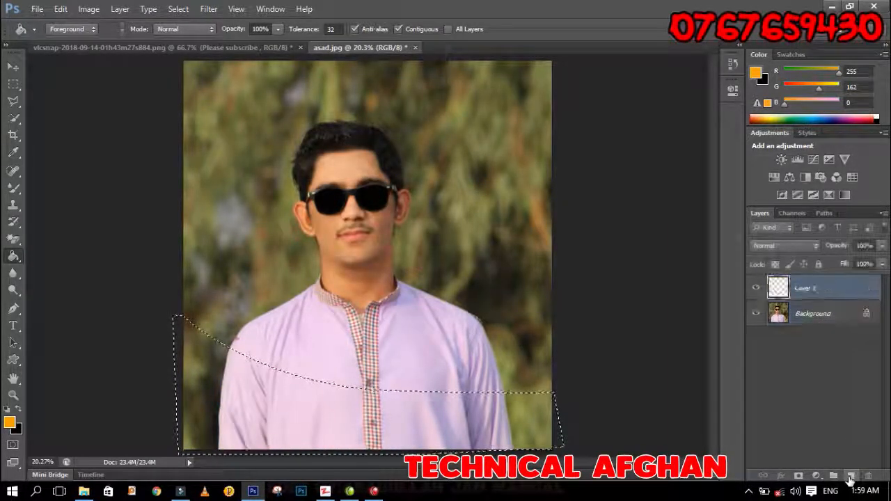
click(432, 428)
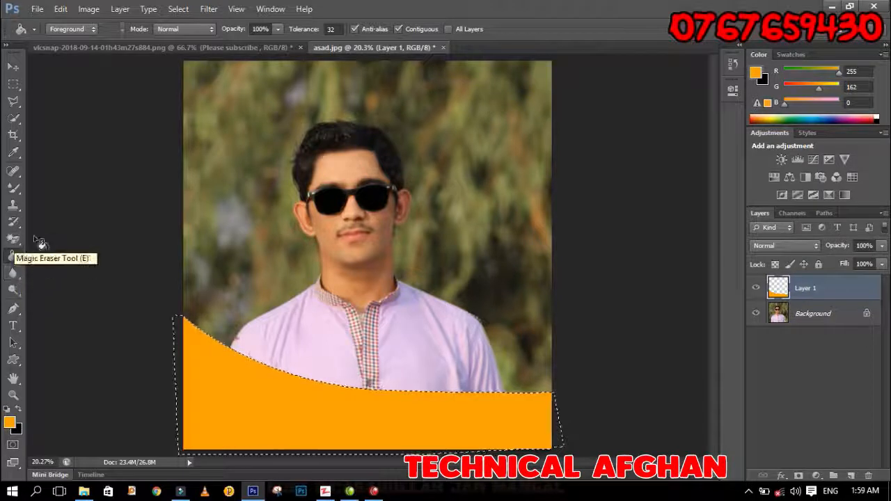
click(13, 308)
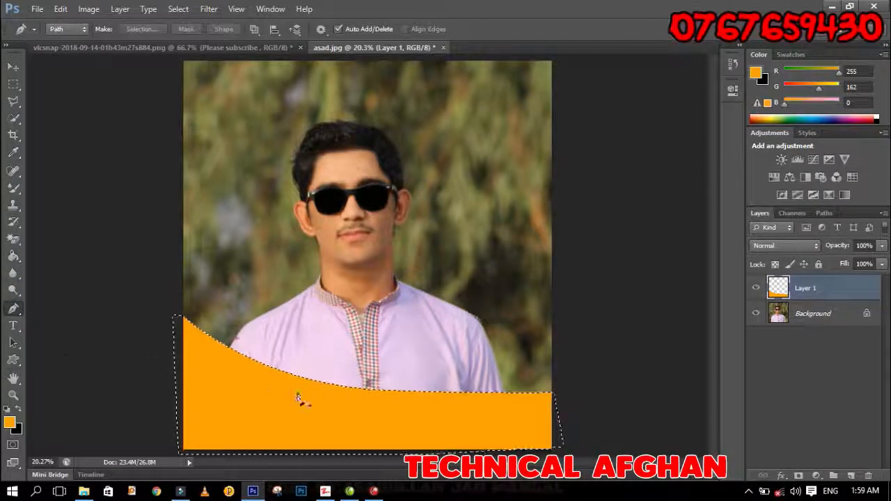
click(557, 403)
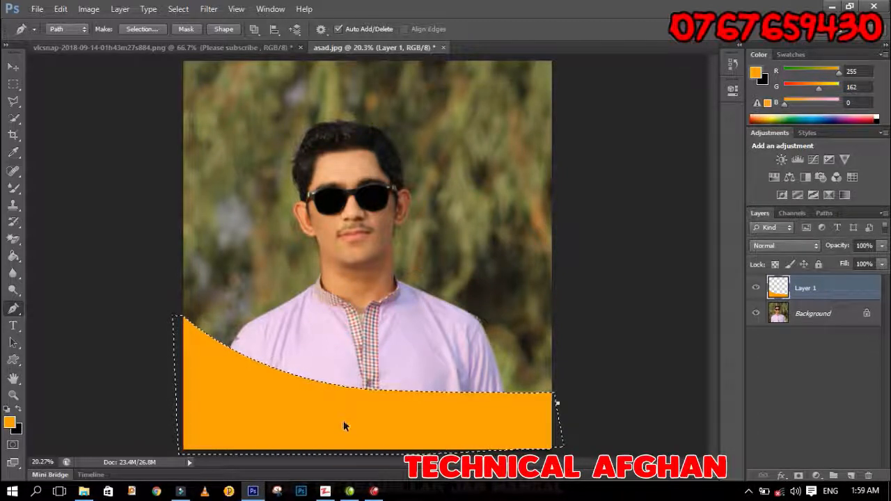
key(ctrl+z)
Clear the selection and make three duplicates of the orange Layer 1.
key(ctrl+d)
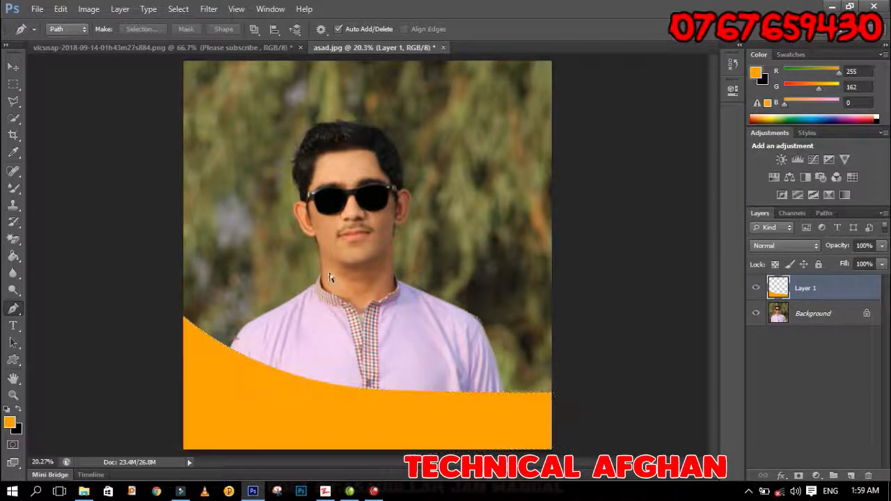
right_click(822, 294)
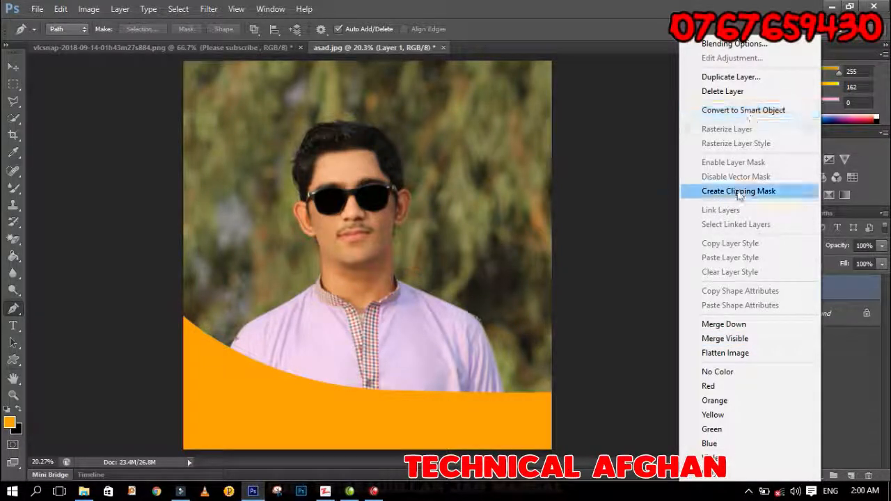
click(744, 75)
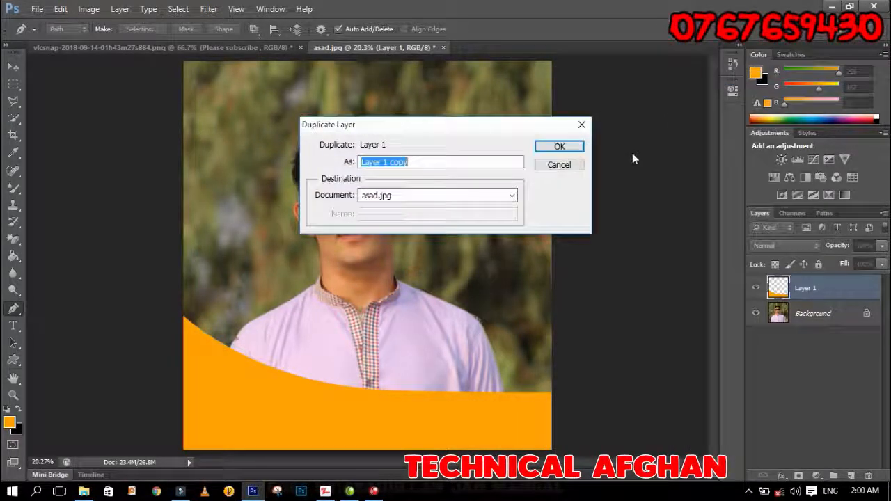
click(562, 146)
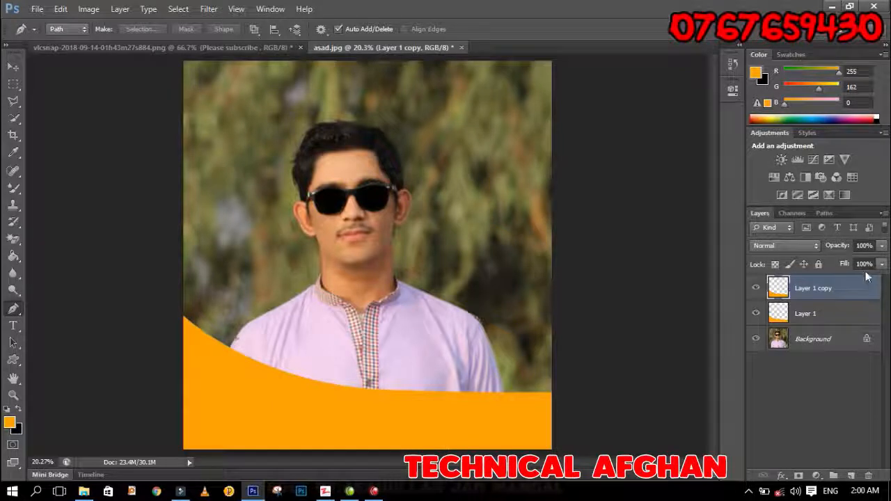
key(ctrl+j)
key(ctrl+j)
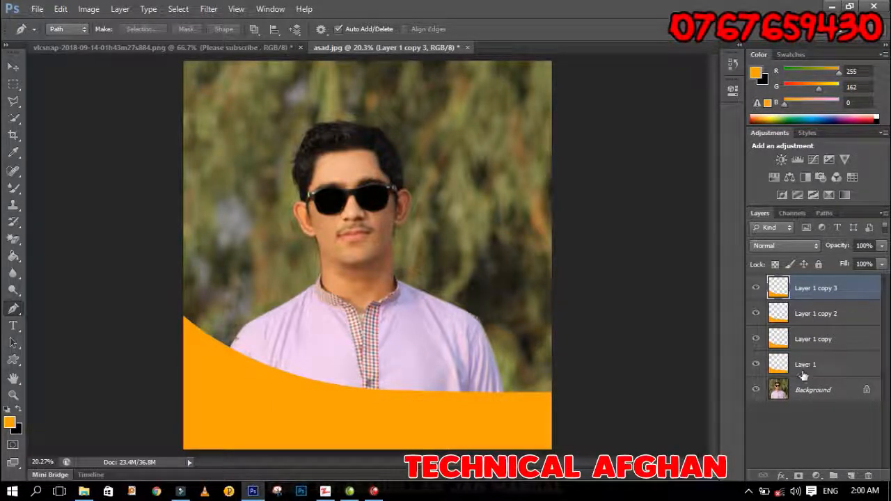
Recolor the curved shape on Layer 1 copy with black (R 0, G 0, B 0) using the Paint Bucket.
click(803, 370)
click(809, 341)
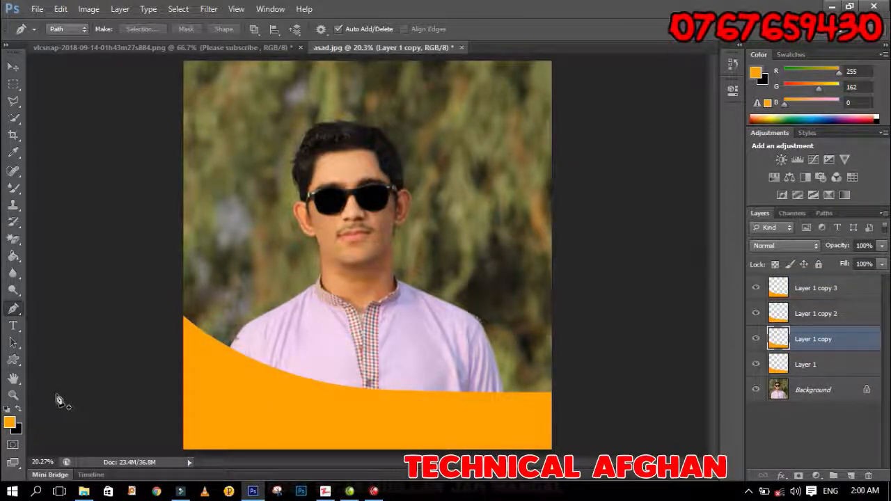
click(14, 240)
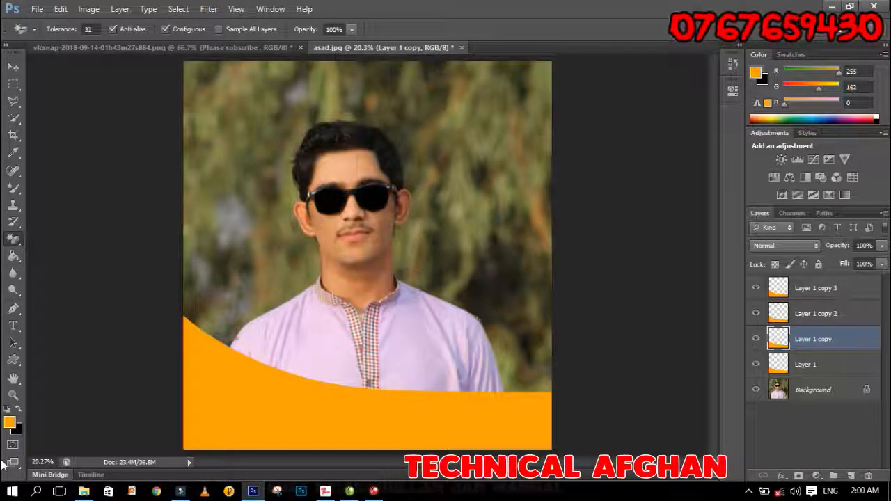
click(20, 416)
click(9, 422)
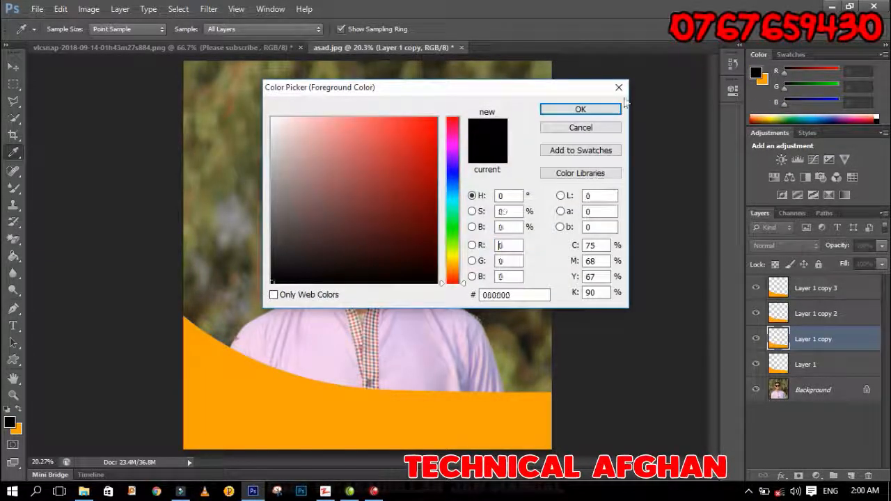
click(581, 107)
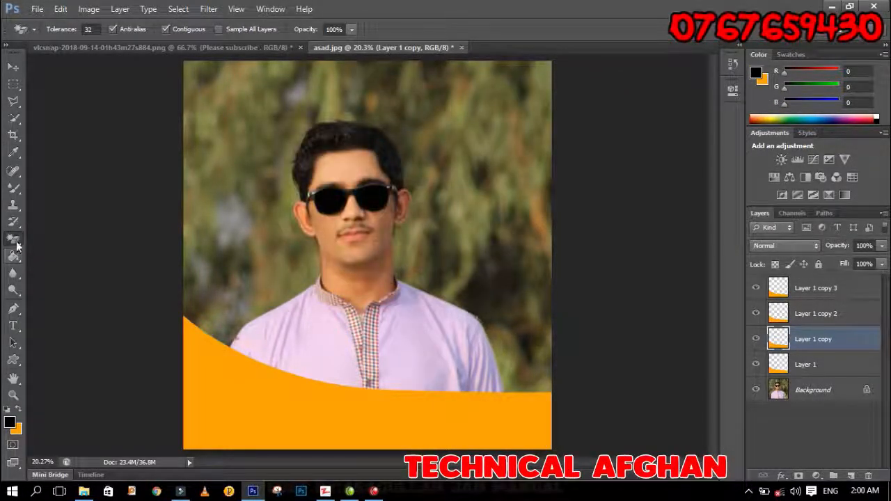
click(13, 256)
click(209, 369)
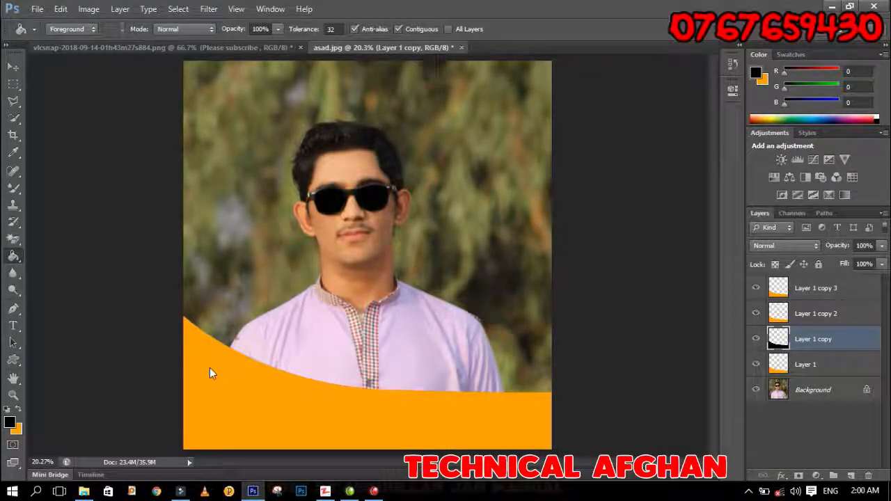
Bring the black Layer 1 copy to the top of the layer stack and shift its shape down, leaving an orange band above it.
drag(802, 340, 804, 365)
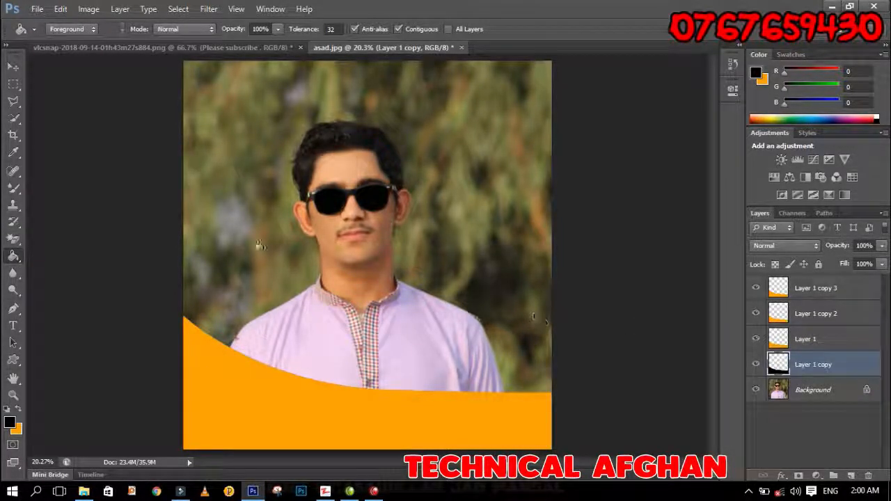
click(12, 67)
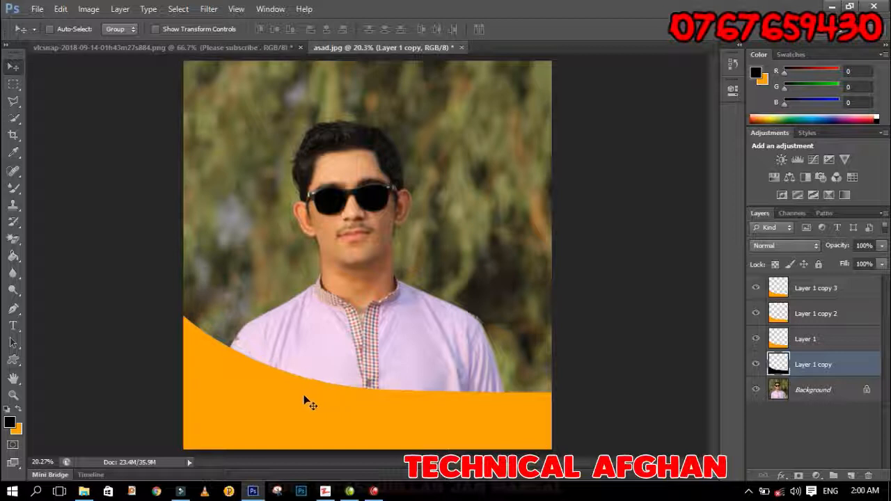
drag(827, 367, 839, 283)
drag(335, 428, 330, 441)
Fill the curved shape on Layer 1 copy 3 with red (ff0000).
click(799, 314)
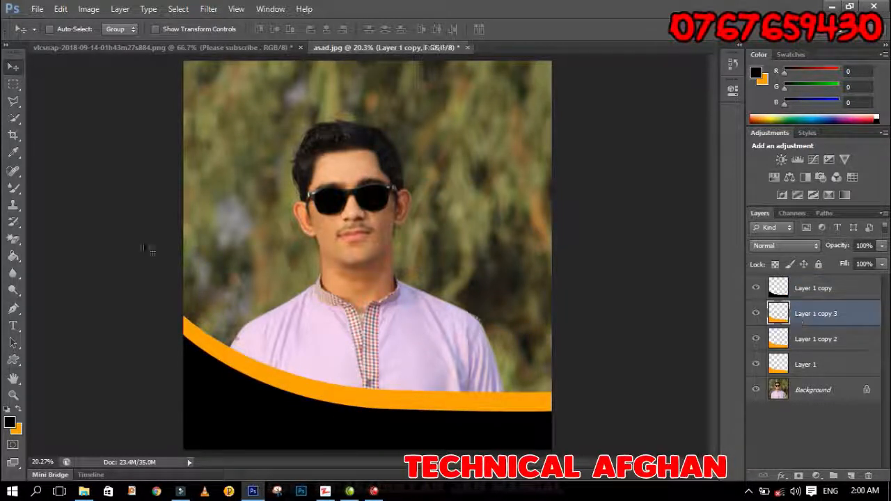
click(10, 423)
click(430, 117)
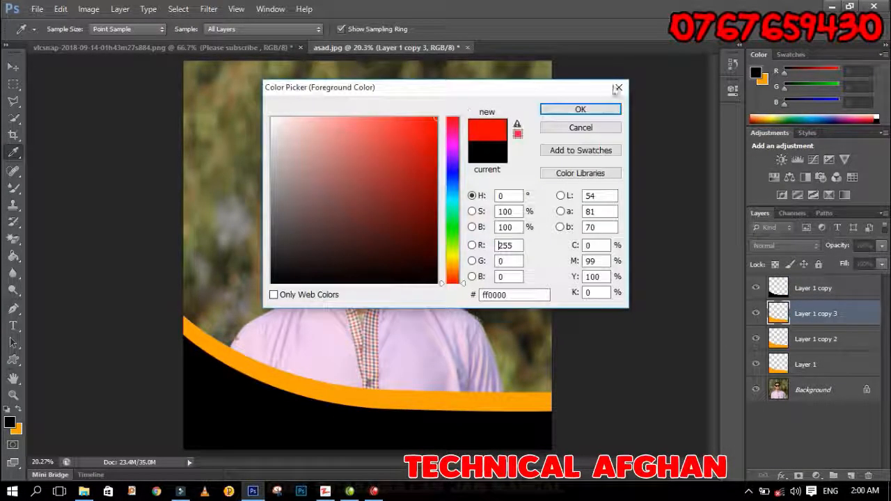
click(581, 54)
click(12, 256)
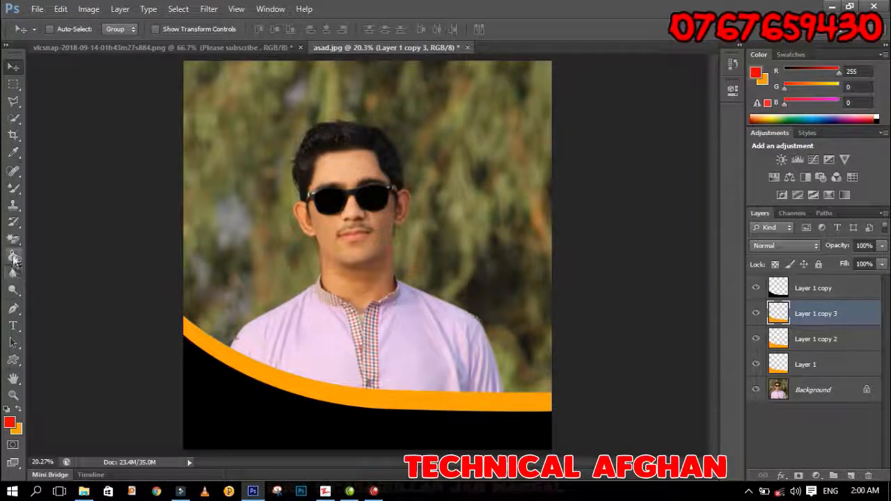
click(256, 404)
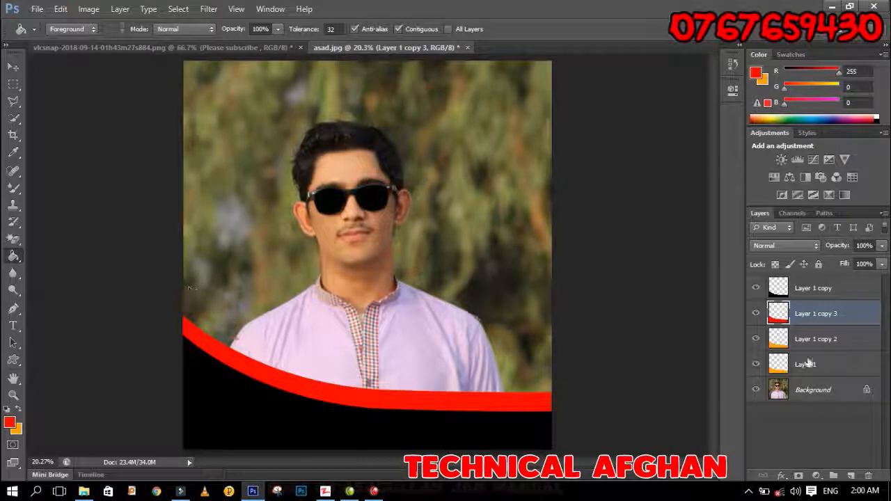
Bring the red Layer 1 copy 3 to the top of the stack and shift its shape down, leaving a thin black band above it.
drag(822, 307, 821, 282)
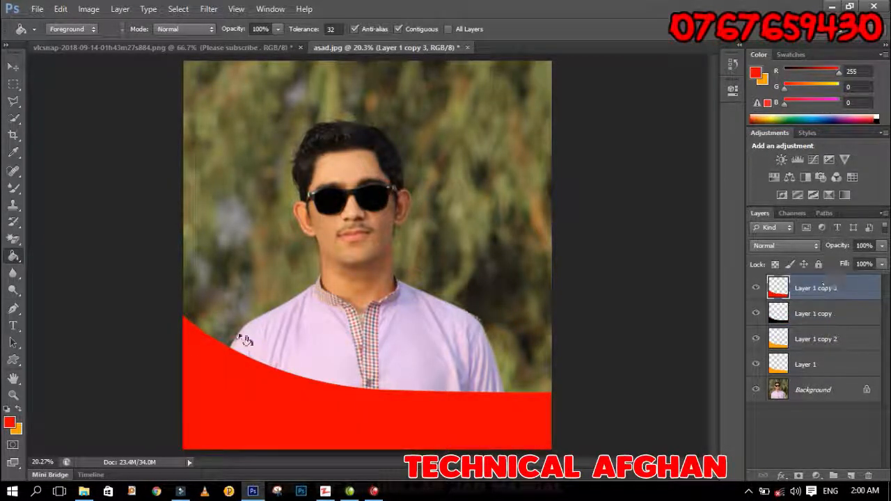
click(13, 66)
drag(265, 337, 278, 416)
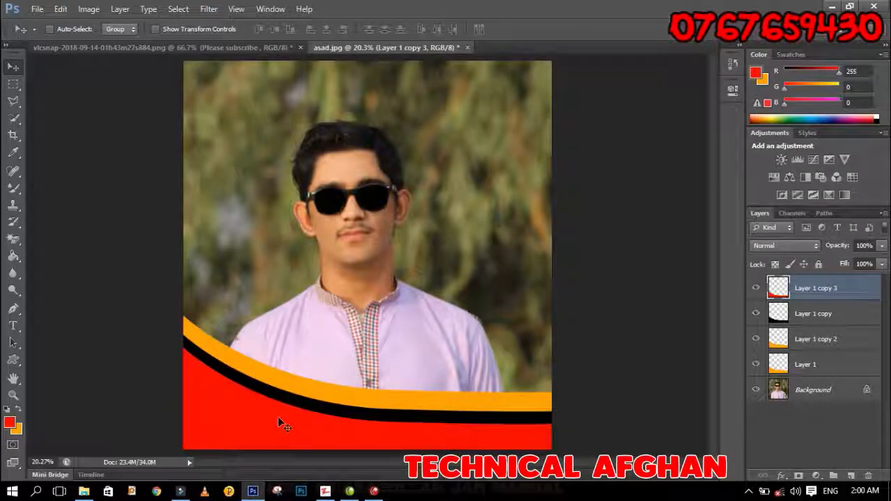
key(Delete)
key(alt+BackSpace)
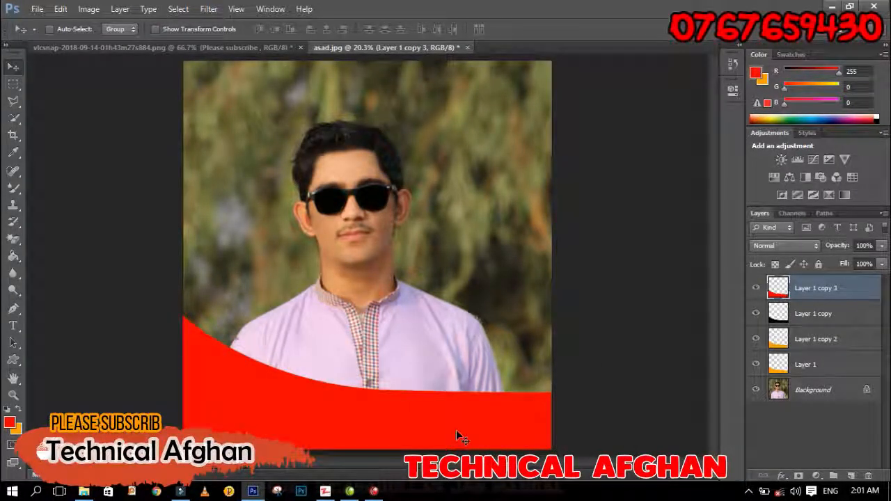
drag(456, 430, 442, 453)
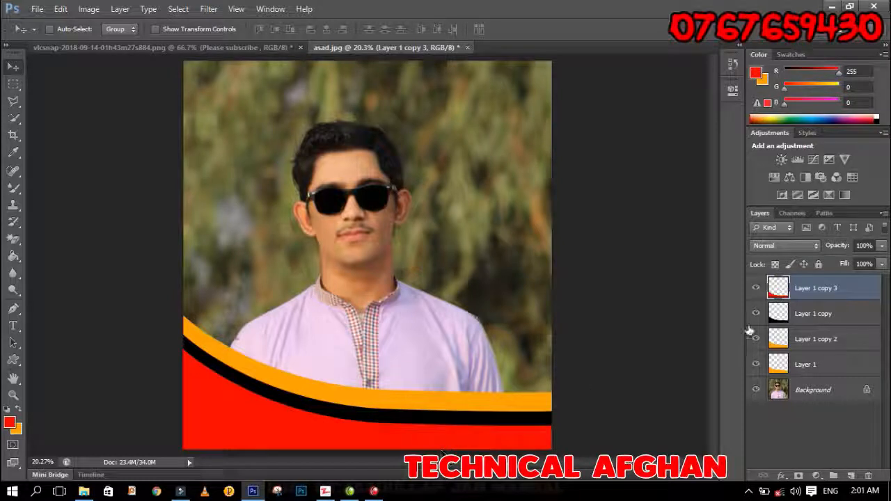
Bring Layer 1 copy 2 to the top of the stack and fill its curved shape with green (1eff00).
drag(823, 346, 827, 284)
click(13, 256)
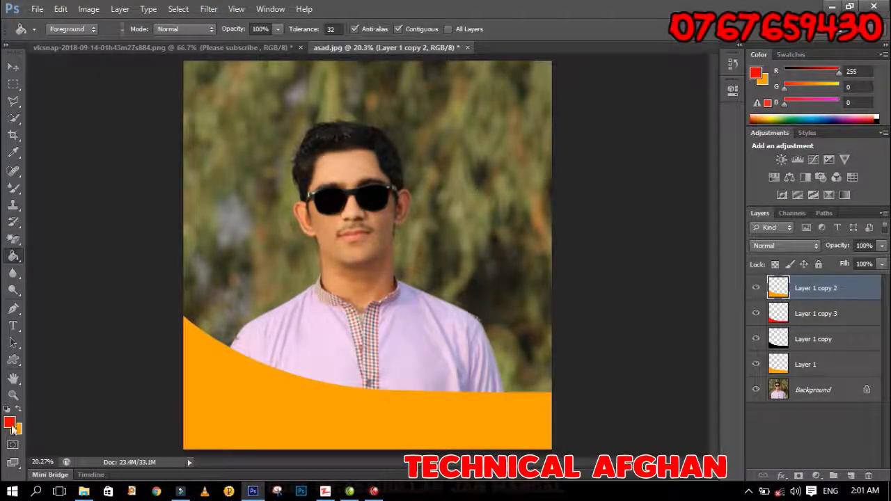
click(9, 422)
click(453, 236)
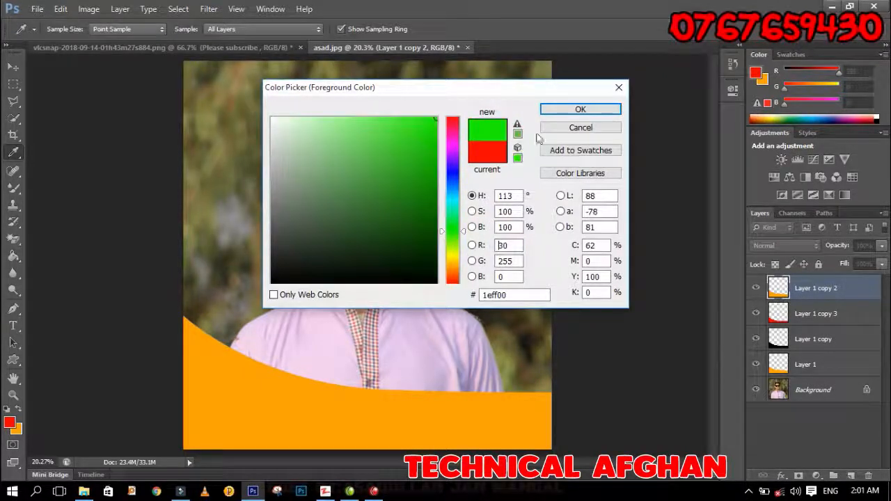
key(Return)
click(333, 421)
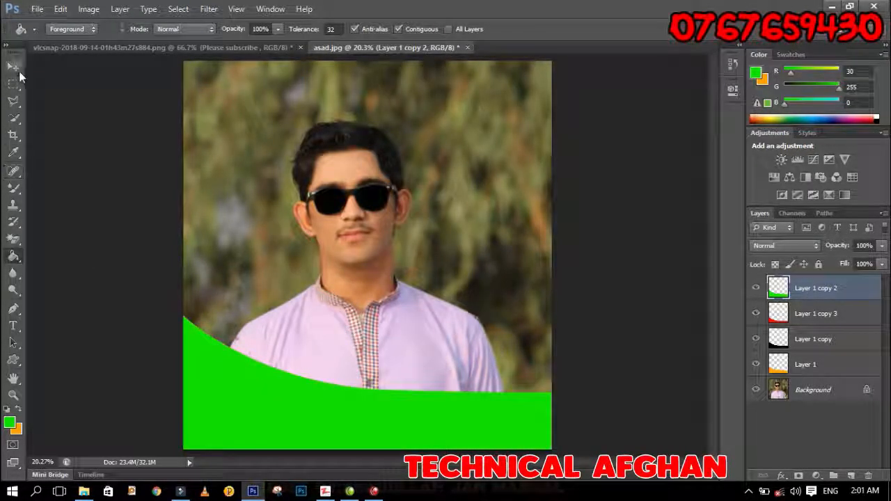
Shift the green shape down so that a red band remains above it.
click(14, 68)
drag(271, 383, 270, 421)
Bring Layer 1 to the top of the stack, duplicate it, and place the duplicate directly above the Background layer.
drag(788, 371, 822, 291)
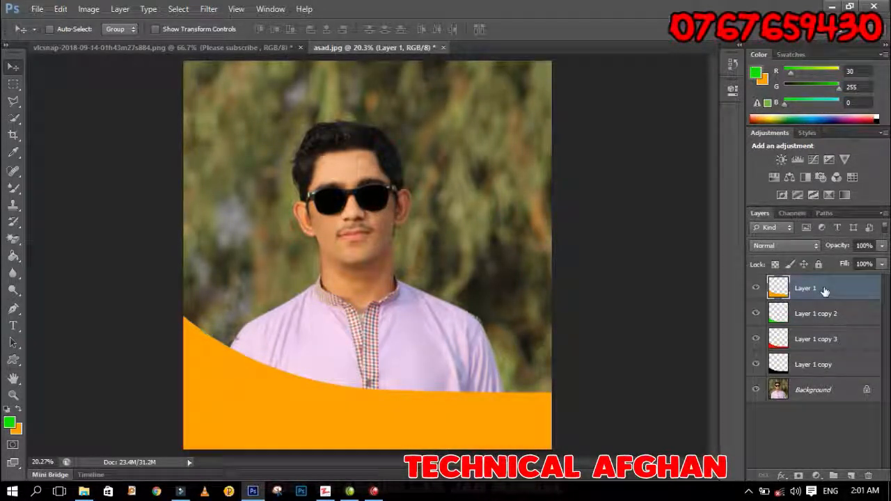
right_click(824, 291)
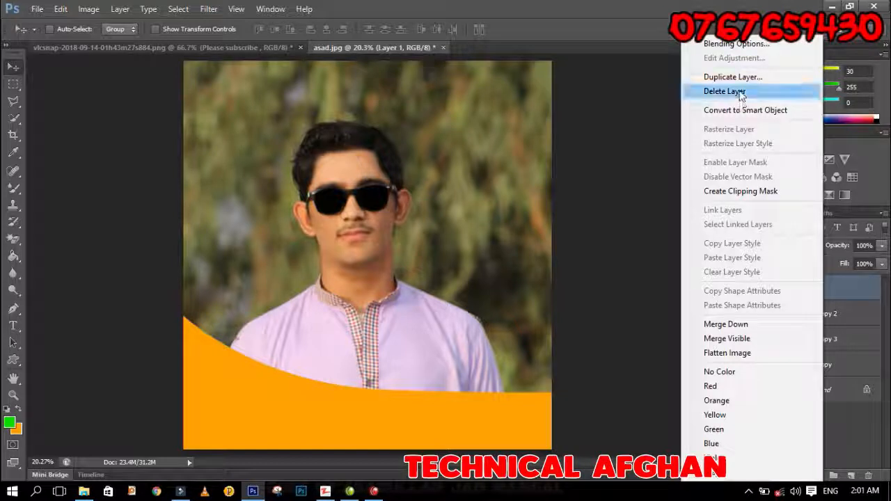
click(746, 76)
click(559, 146)
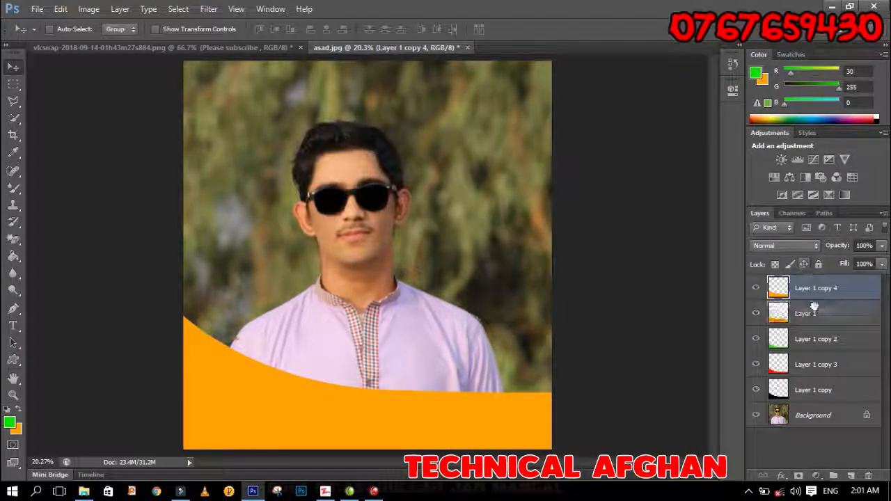
drag(811, 314, 814, 393)
click(816, 288)
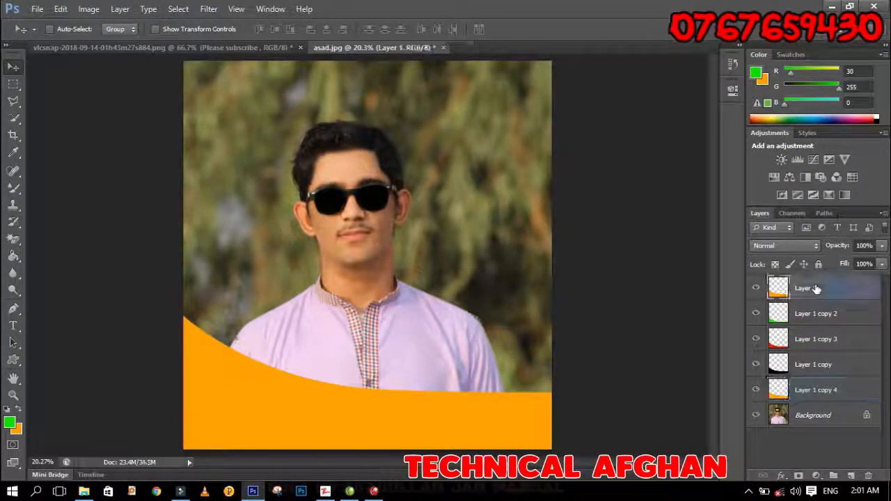
Shift the orange shape of Layer 1 down so that a thin green band remains above it.
drag(529, 424, 470, 446)
mouse_move(459, 480)
mouse_down()
mouse_move(421, 468)
mouse_move(441, 484)
mouse_move(454, 466)
mouse_up()
mouse_move(482, 426)
mouse_down()
mouse_move(468, 427)
mouse_move(480, 428)
mouse_move(473, 432)
mouse_up()
mouse_move(238, 430)
mouse_down()
mouse_move(230, 418)
mouse_move(227, 426)
mouse_up()
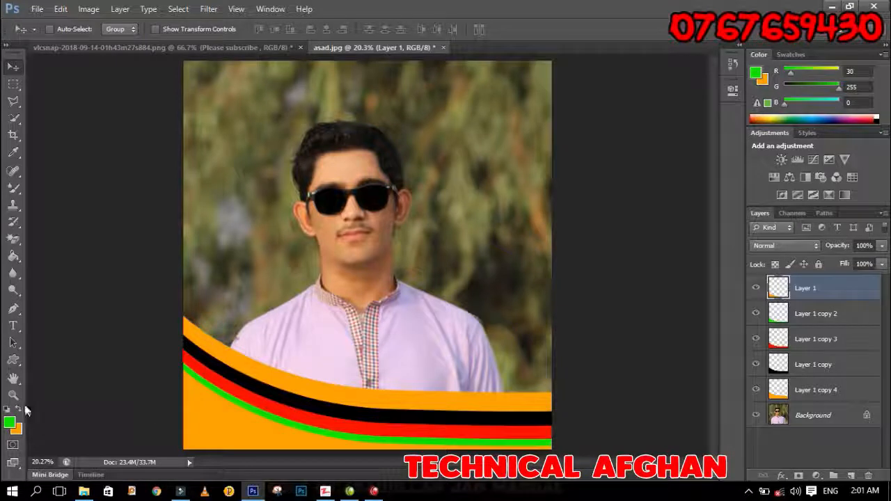
Add the text "APL" in the lower-left orange area of the photo and set its font to Stencil.
key(t)
click(203, 412)
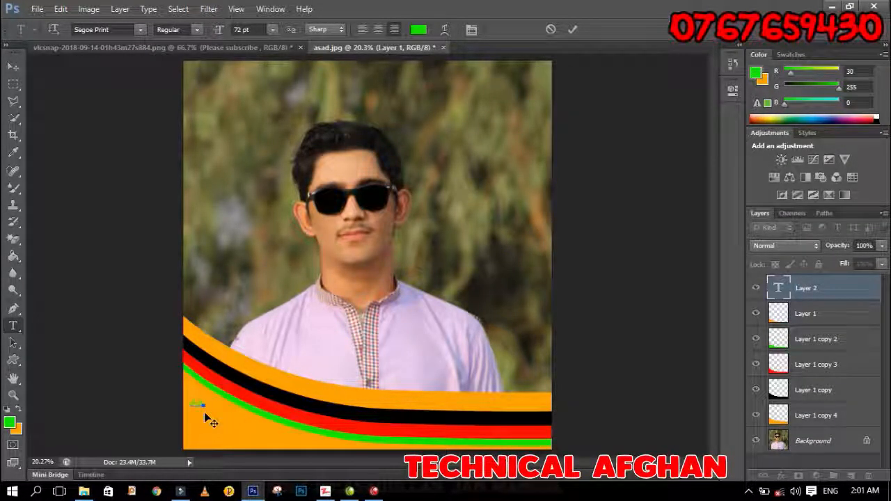
text(asad)
key(ctrl+a)
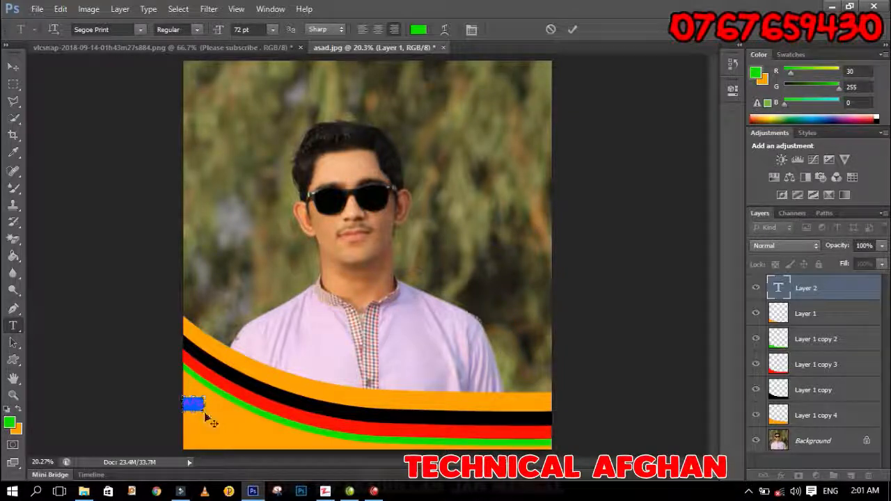
click(140, 29)
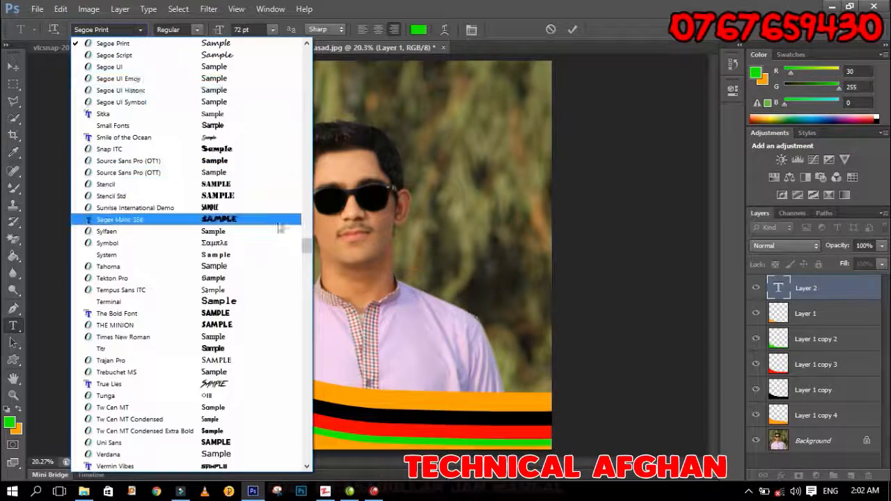
click(160, 217)
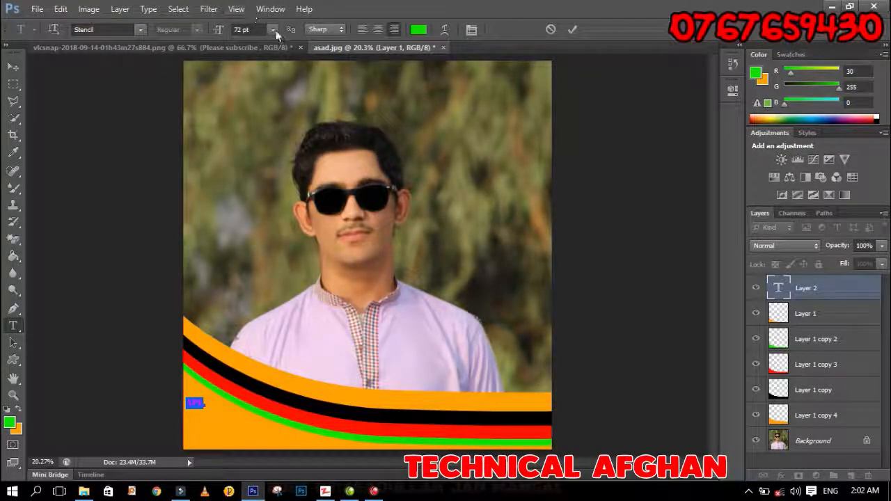
Try font sizes of 2000 and 200 pt on the APL text.
click(273, 29)
text(2)
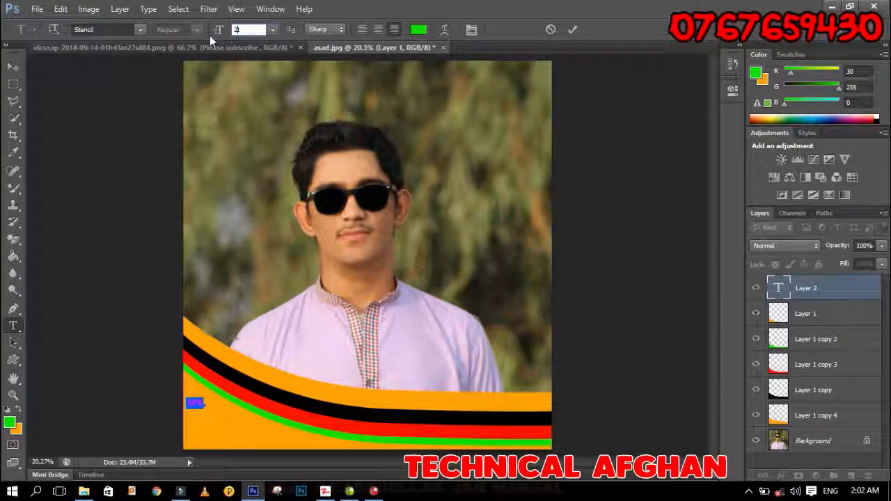
text(000)
key(Return)
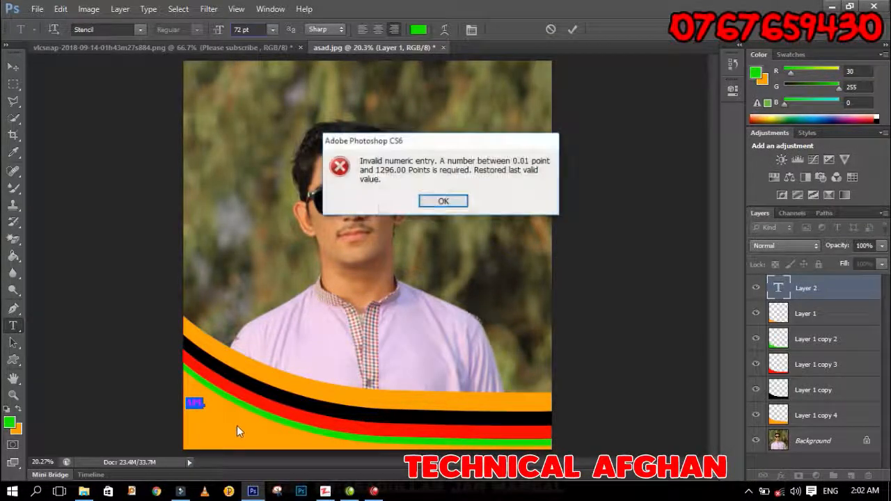
click(438, 203)
text(200)
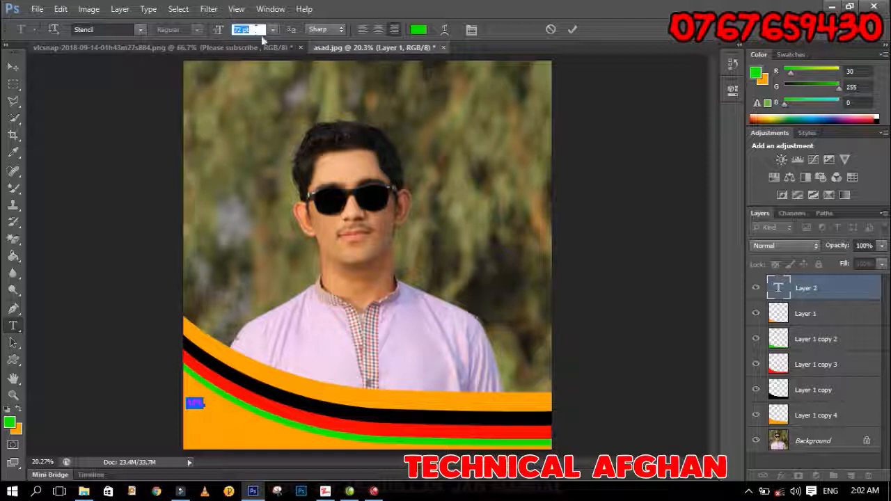
key(Return)
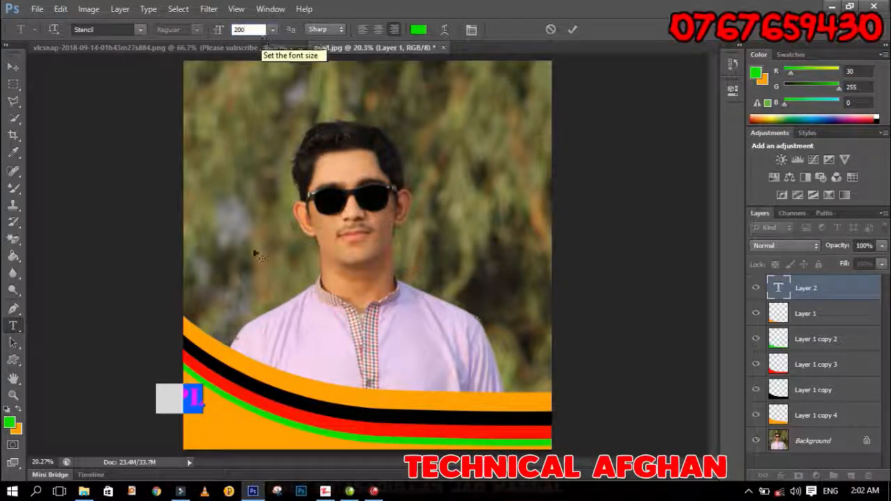
key(BackSpace)
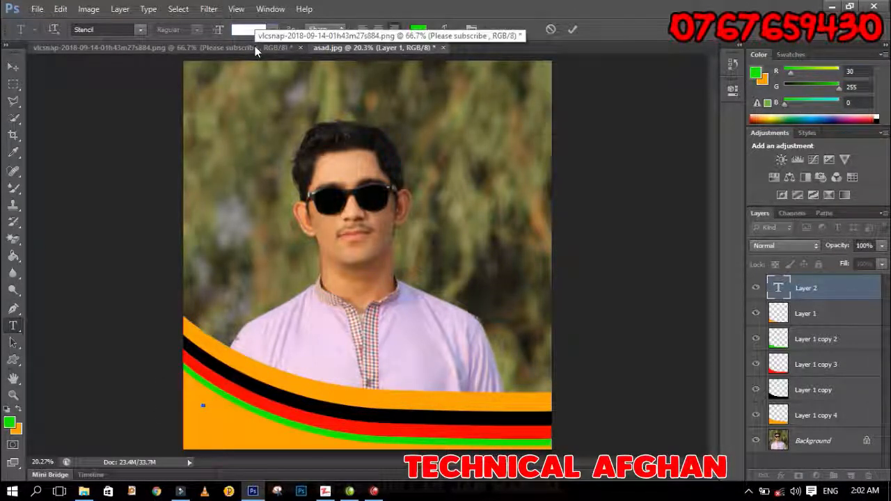
Set the APL text size to 300 pt and move the text fully into the photo's lower-left corner.
text(300)
key(Return)
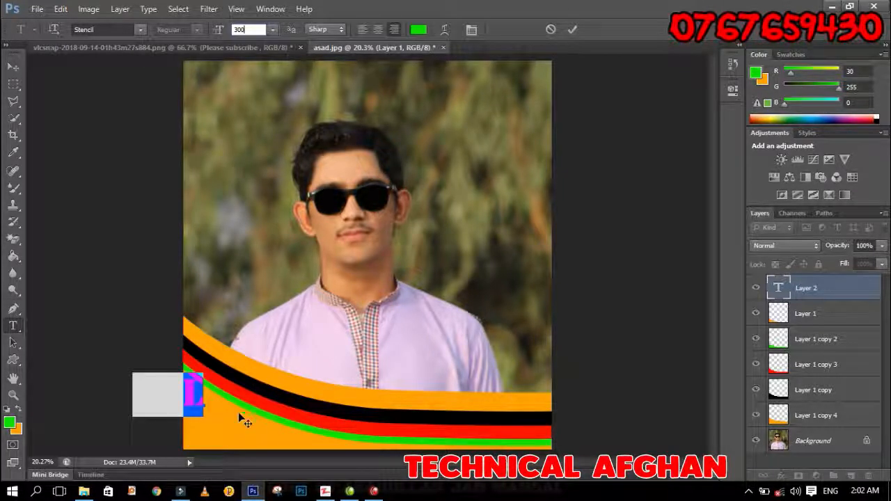
drag(238, 418, 285, 452)
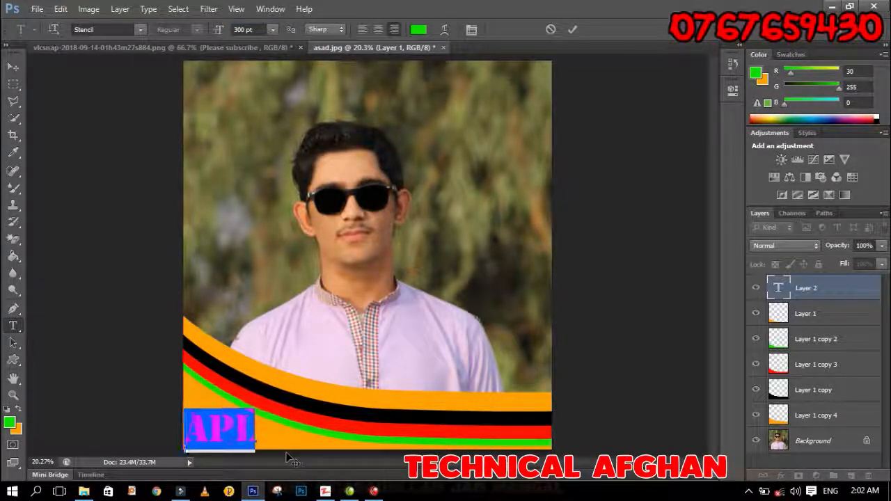
Colour the whole APL text black.
click(419, 30)
drag(311, 174, 270, 284)
click(575, 110)
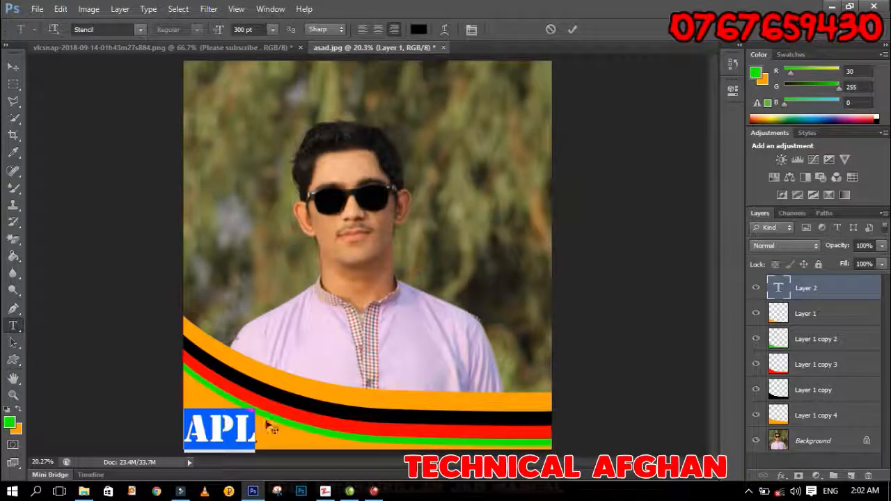
Colour only the letter P of the APL text bright red.
key(Left)
key(Right)
key(shift+Right)
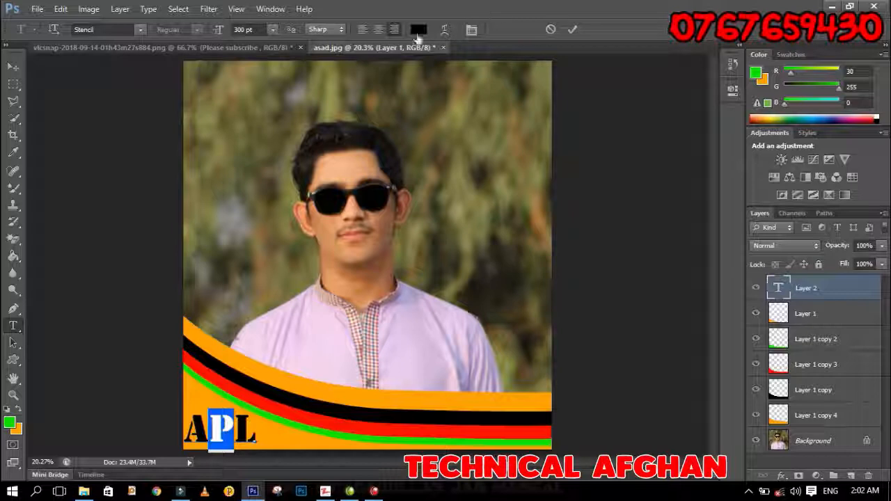
click(418, 30)
click(431, 138)
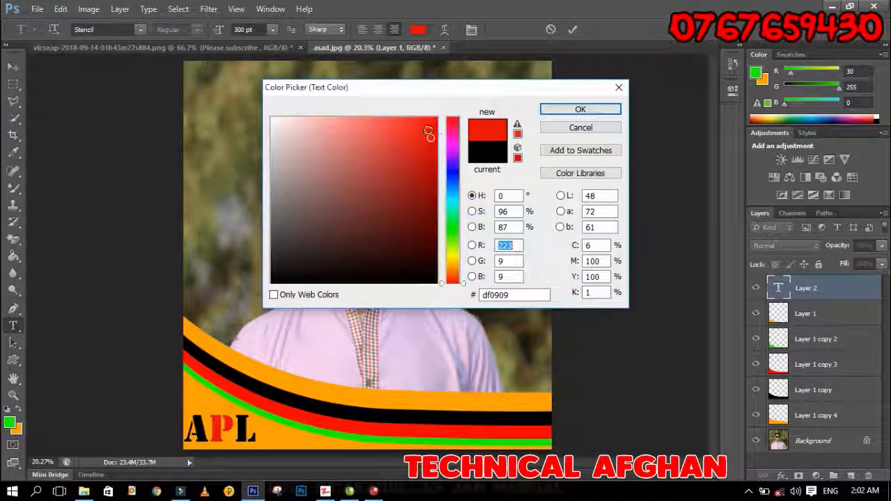
click(437, 119)
click(580, 110)
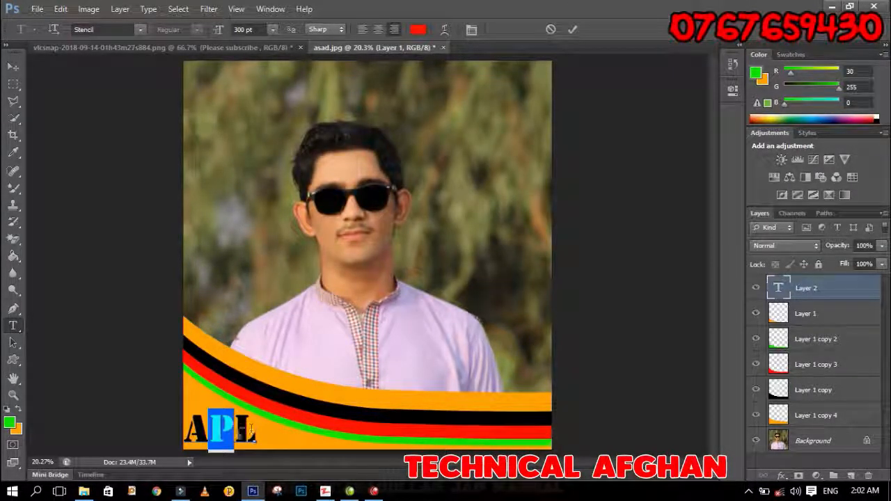
Colour only the letter L of the APL text green and commit the text.
key(Right)
key(shift+Right)
click(418, 30)
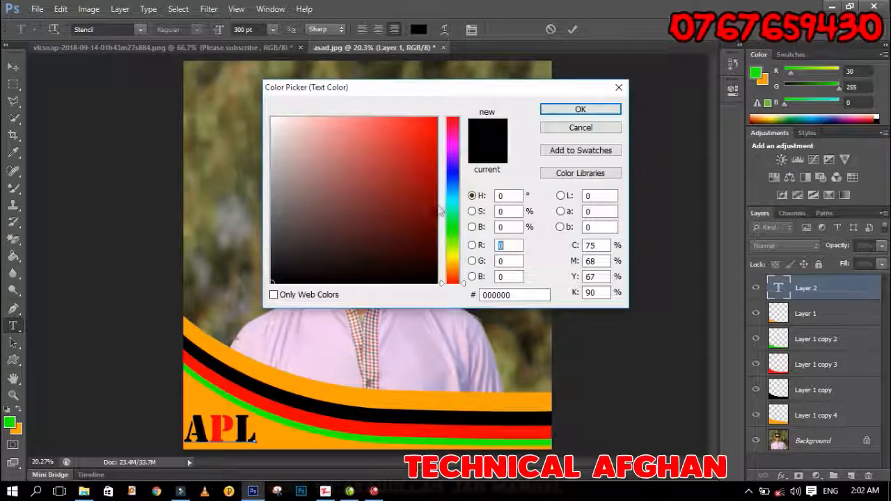
click(456, 232)
click(417, 135)
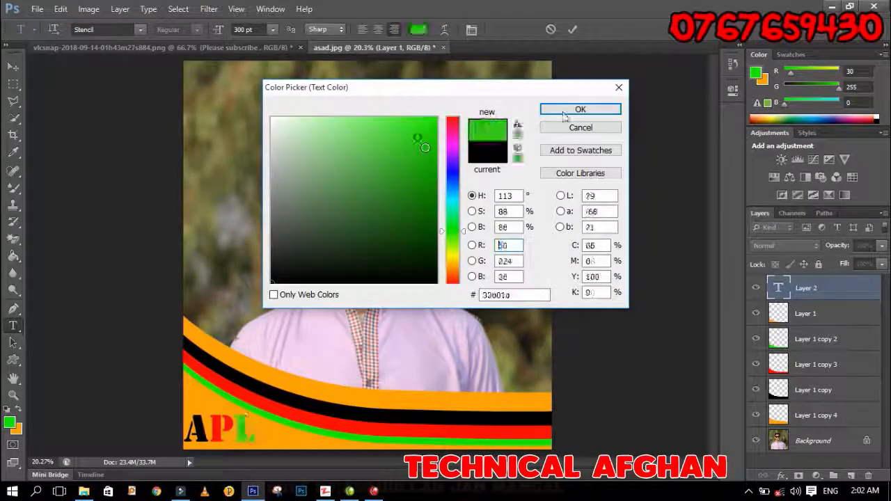
click(580, 109)
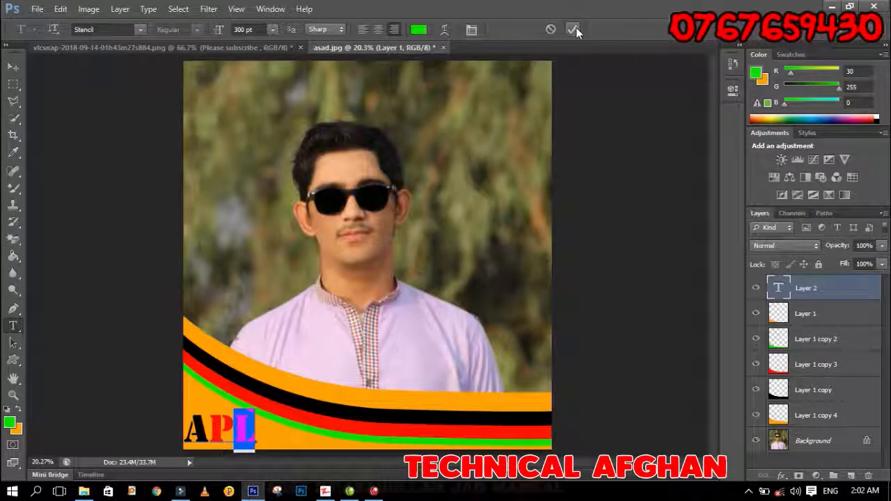
click(573, 28)
Add a 3 px black outside Stroke to the APL text layer, trying white and blue before settling on black.
click(782, 474)
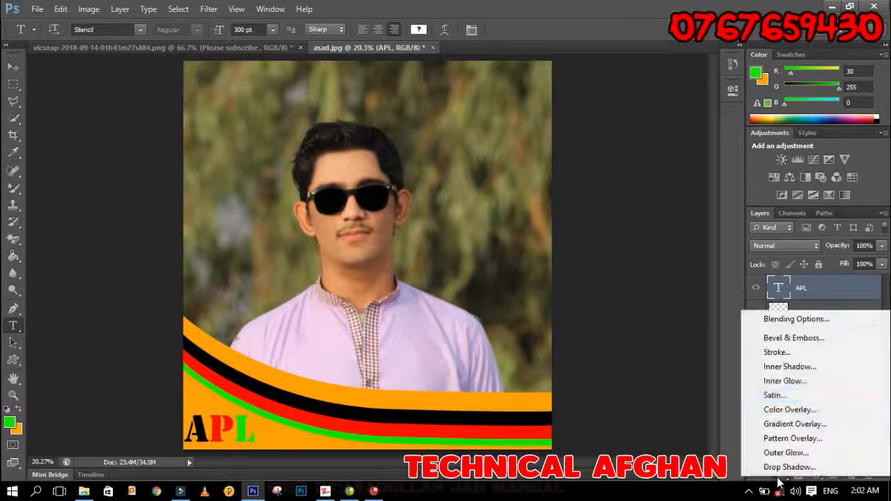
click(776, 352)
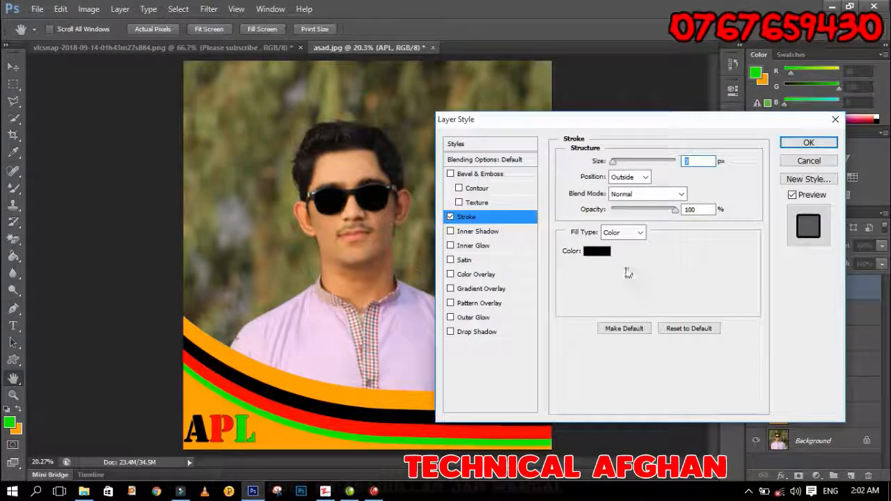
click(598, 252)
drag(411, 175, 228, 86)
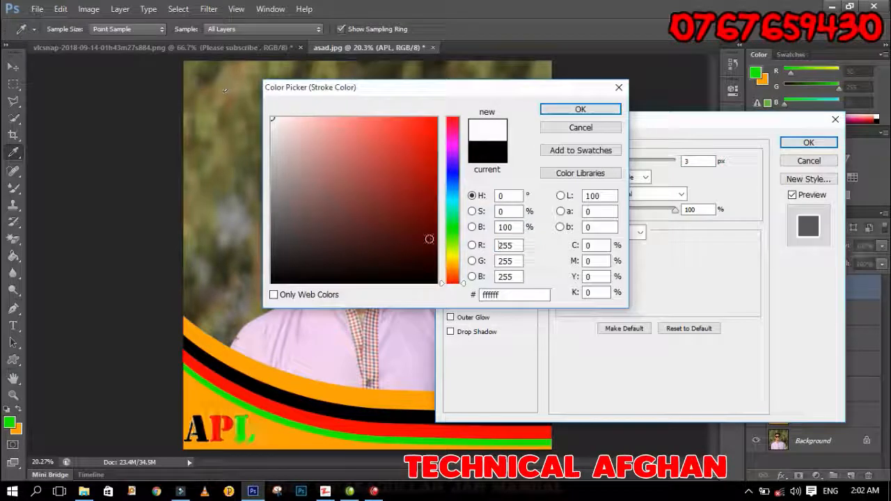
click(454, 169)
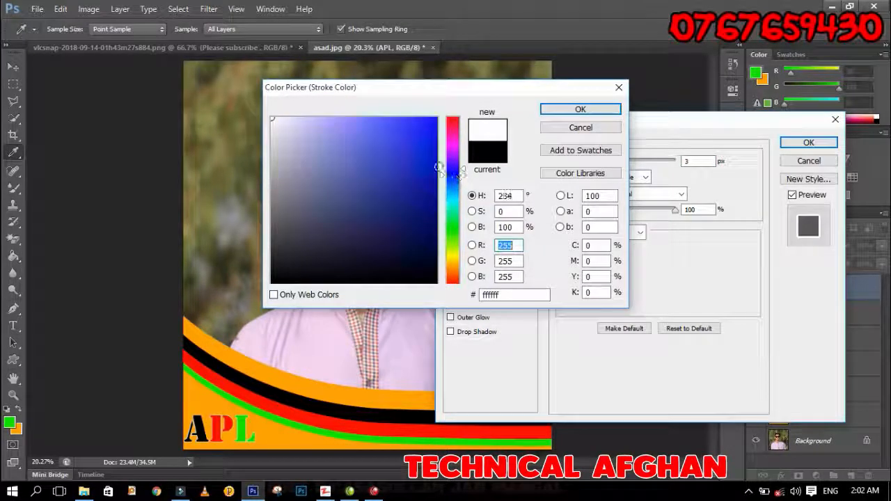
drag(438, 167, 437, 118)
drag(384, 183, 165, 447)
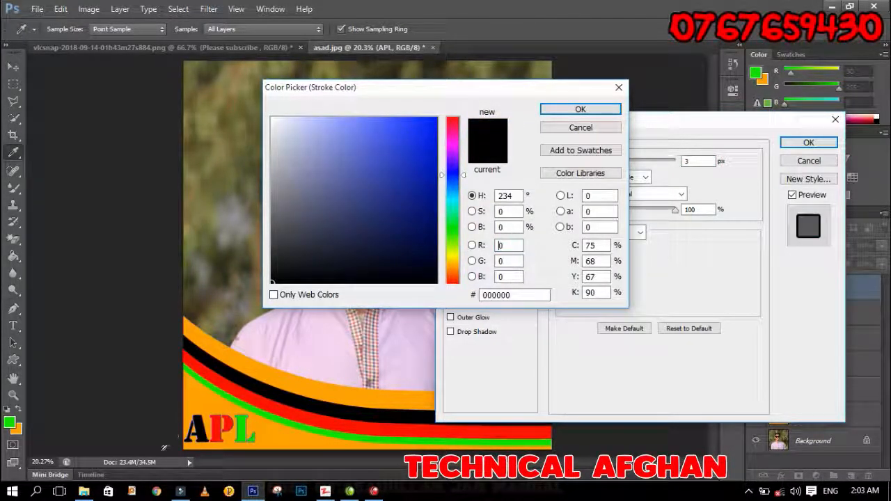
click(580, 109)
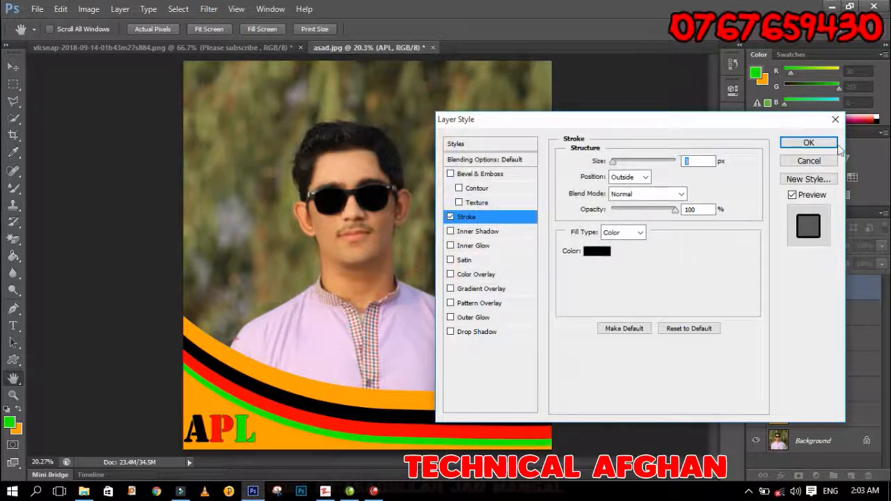
click(824, 142)
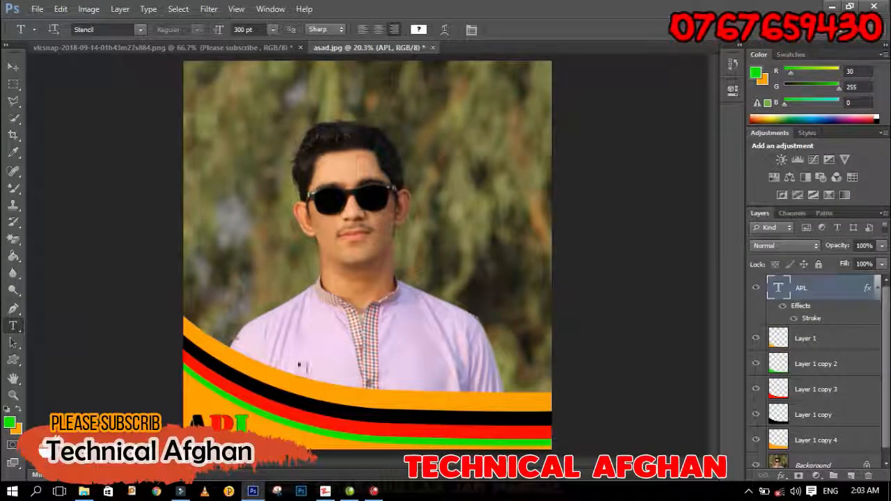
Start a green Pashto text line reading "زه د پکتیا" over the bands at the photo's lower right.
click(529, 411)
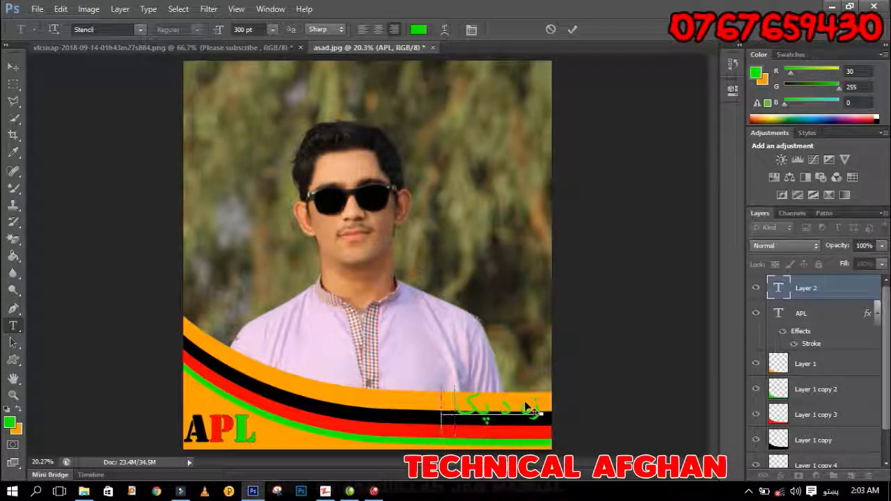
text(تیا)
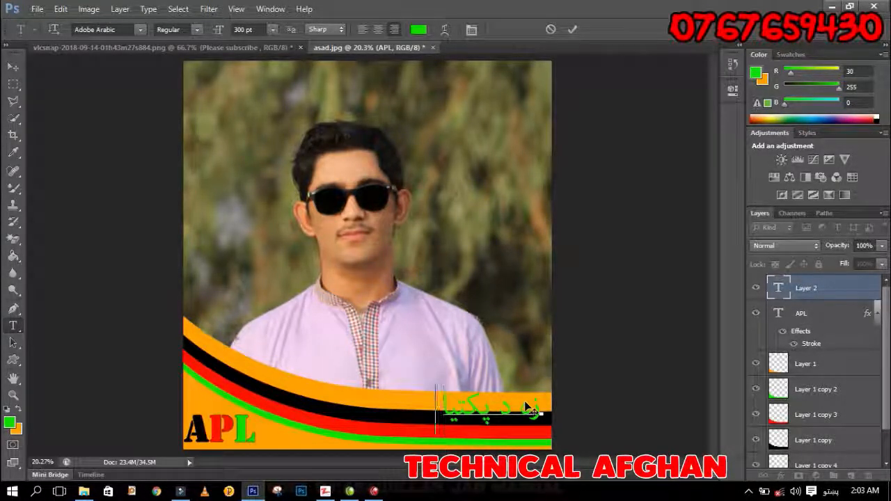
text( لوب)
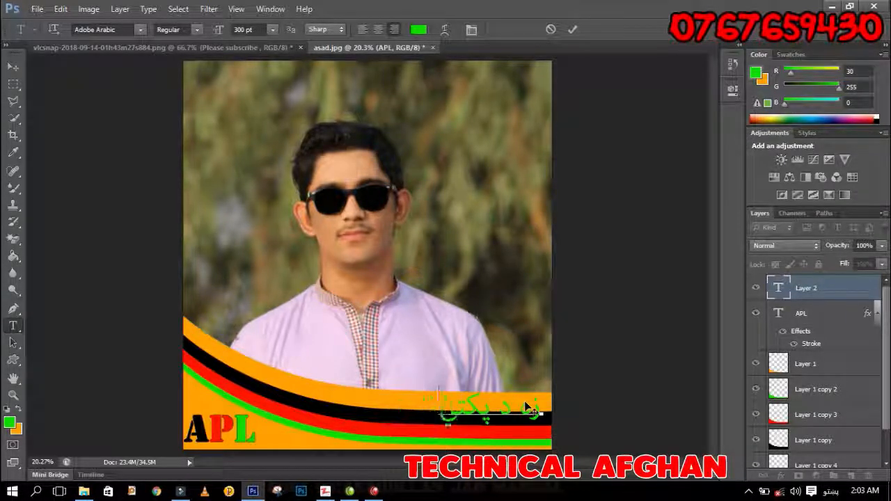
Replace the words after "زه د" so that the line reads "زه د افغانستان په اې پي ایل کي".
key(BackSpace)
key(BackSpace)
key(BackSpace)
key(BackSpace)
key(BackSpace)
key(BackSpace)
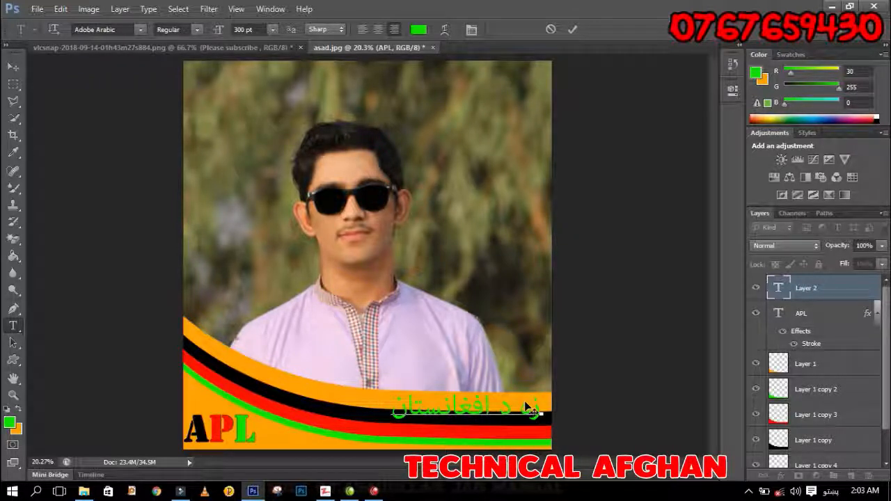
text(ی پ)
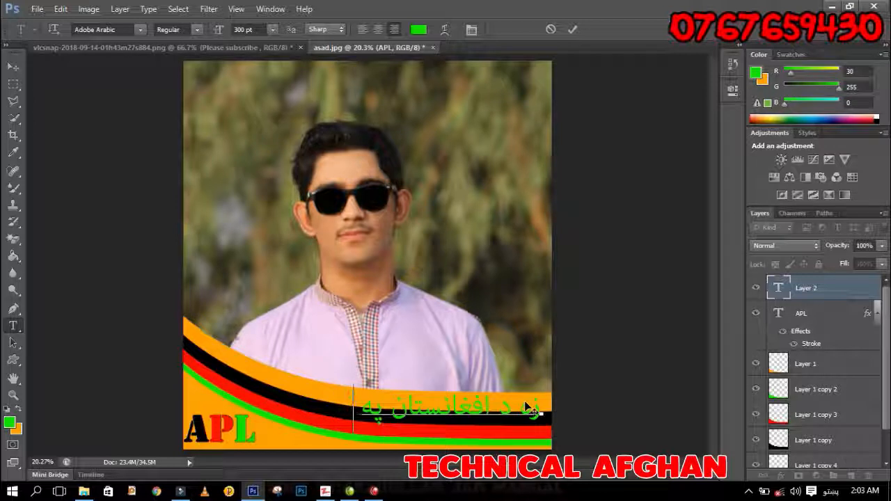
text(ی)
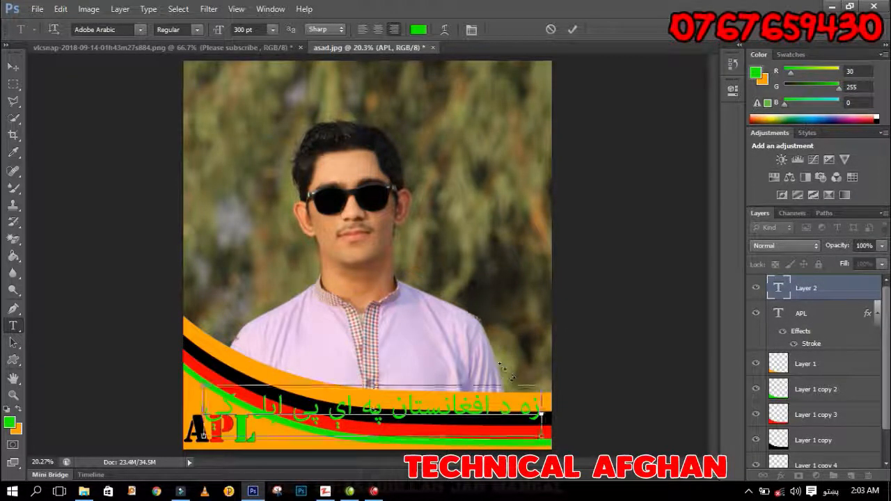
Set the font of the whole Pashto text line to Asil (Megasoft).
key(ctrl+a)
click(140, 29)
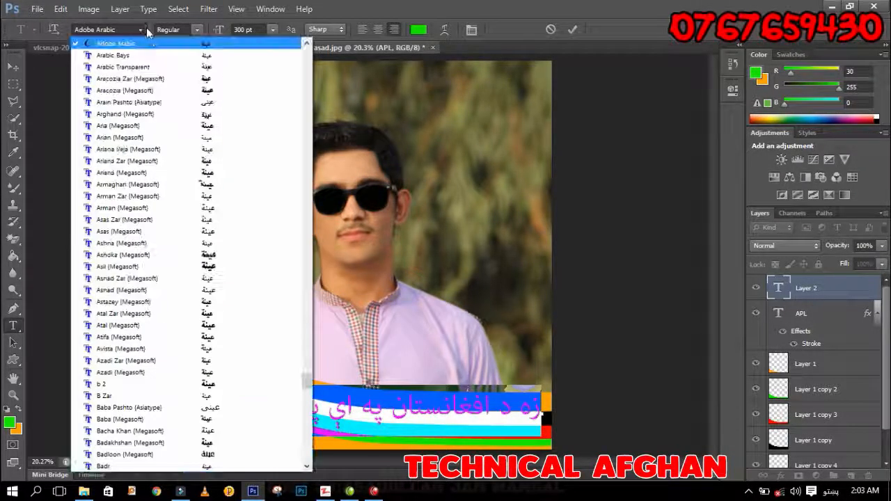
click(178, 62)
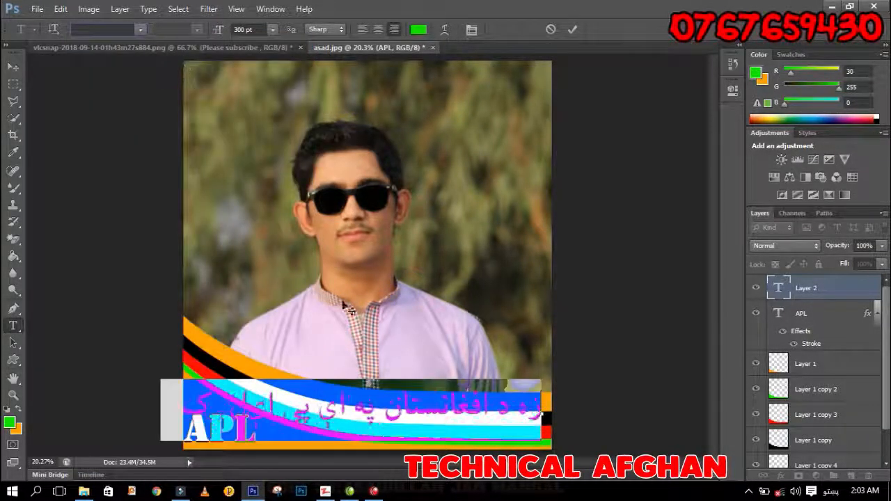
click(140, 29)
click(222, 255)
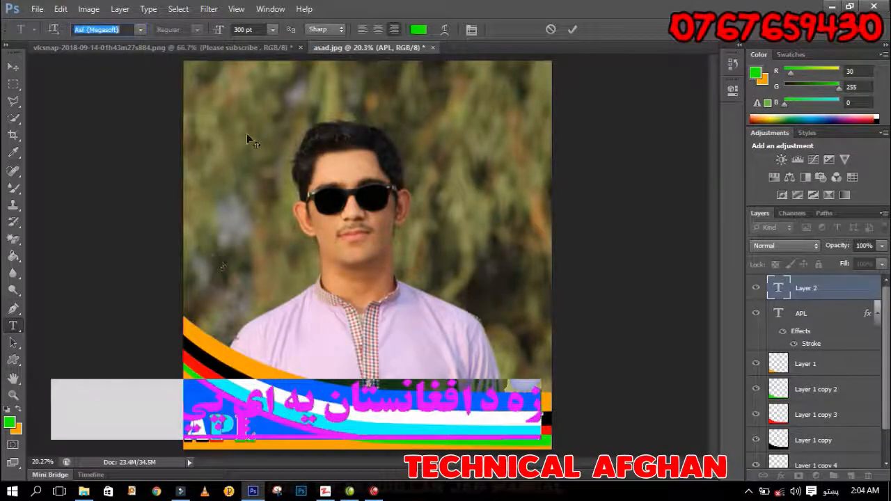
Apply the b 2 font to the whole Pashto text line and set its size to 150 pt.
click(140, 30)
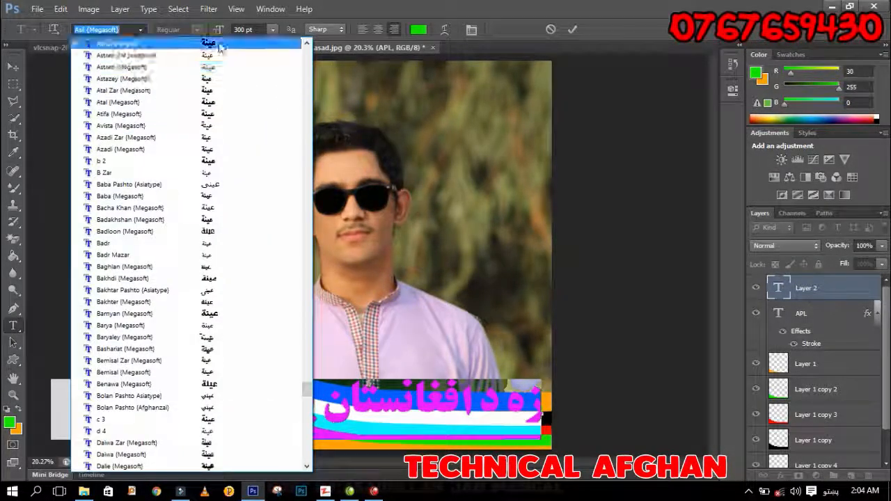
click(212, 162)
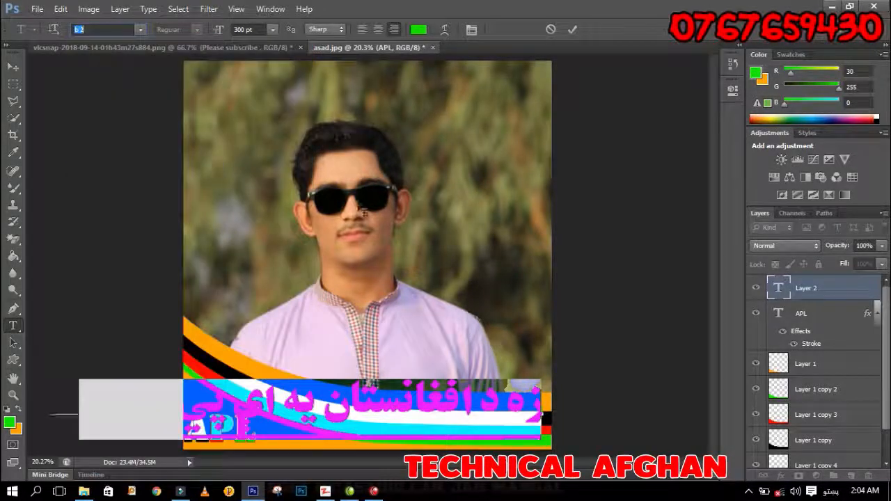
click(273, 29)
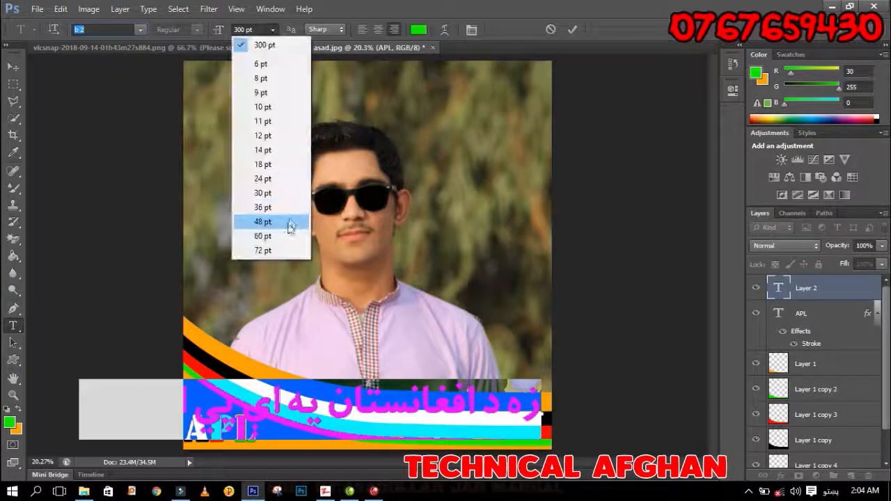
click(276, 243)
drag(485, 343, 489, 311)
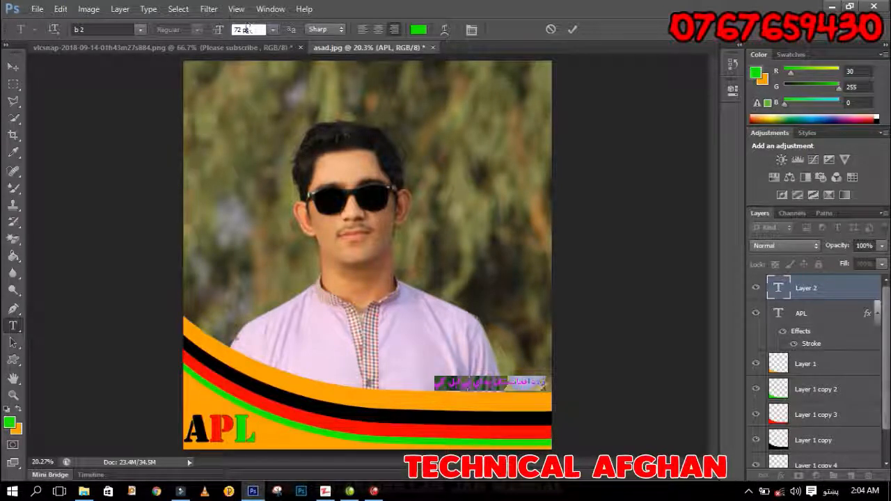
text(15)
key(Return)
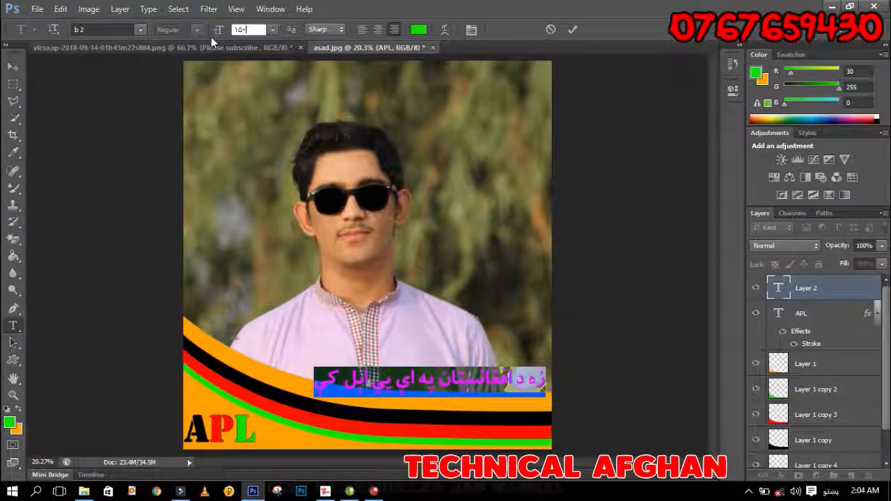
Try Bakhtar Pashto (Asiatype) on the Pashto line and settle on the Aracozia (Megasoft) font.
click(140, 29)
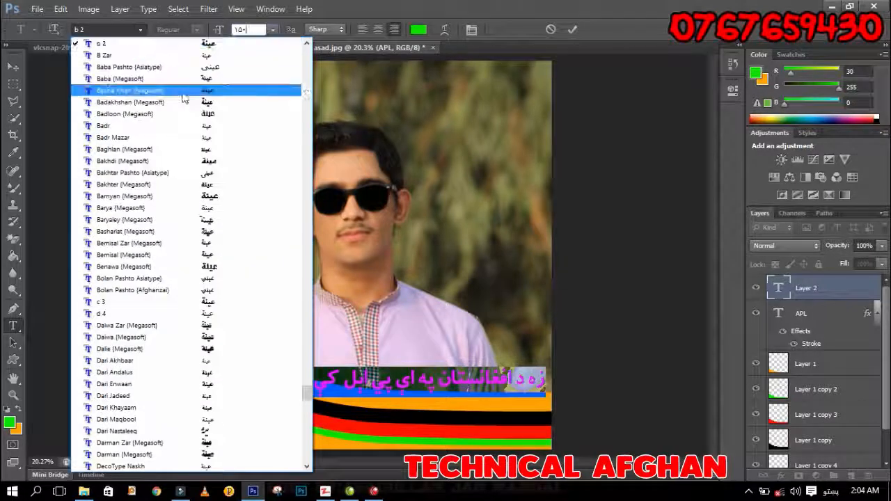
click(216, 179)
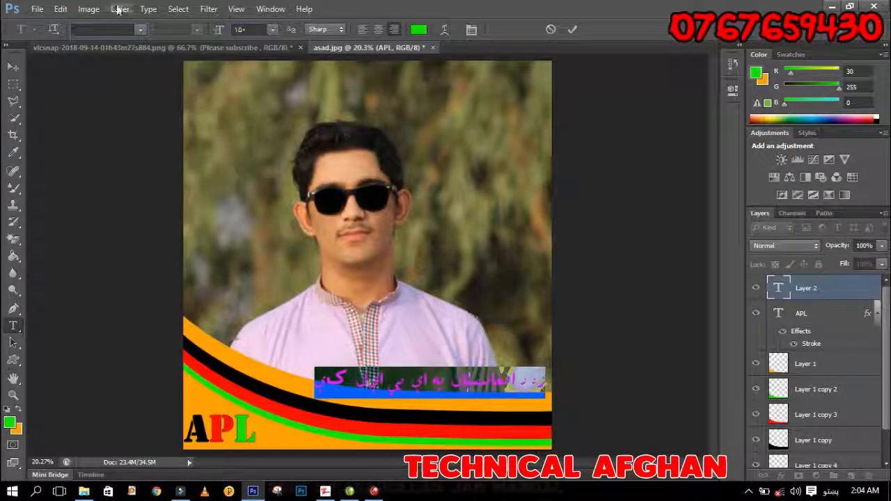
click(140, 29)
scroll(310, 341, up, 3)
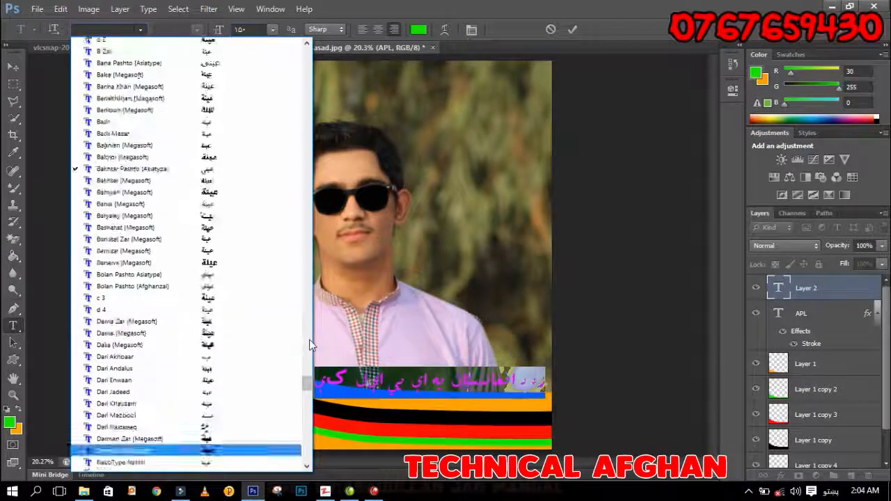
scroll(309, 345, up, 10)
click(230, 47)
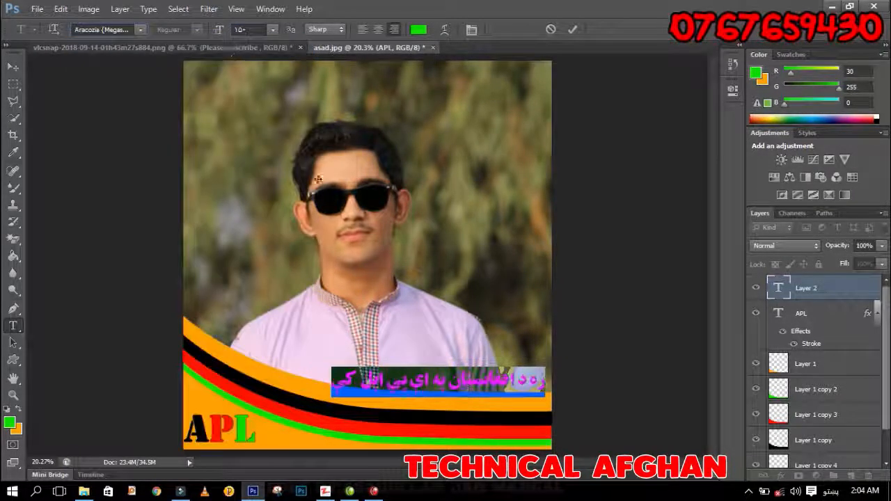
Change the text colour of the Pashto line to white.
click(419, 29)
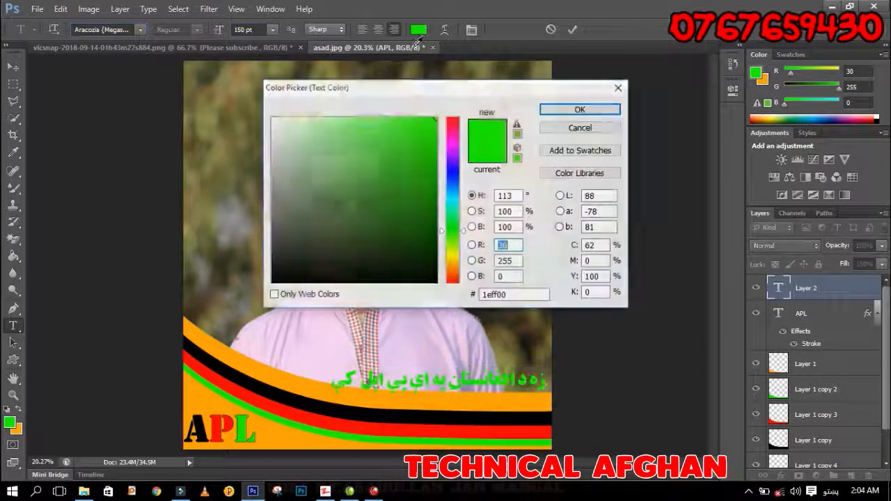
click(272, 118)
click(580, 110)
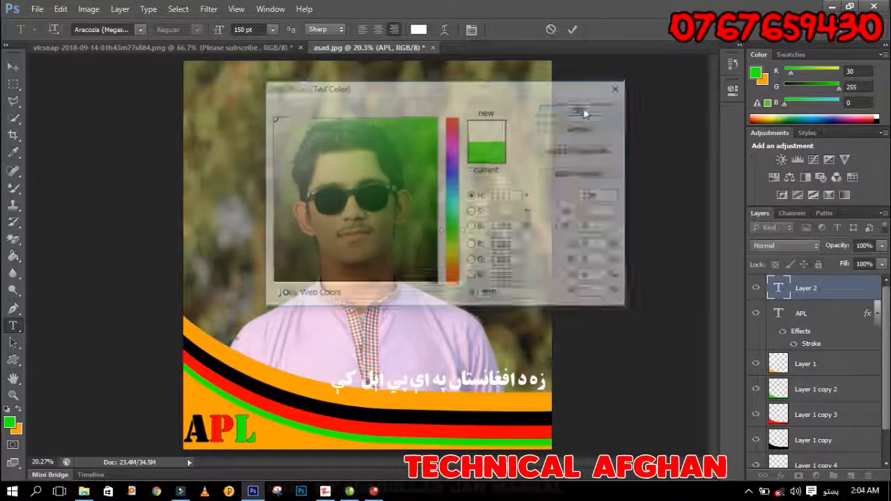
Commit the Pashto line and add a slightly thickened black outside Stroke to its layer.
click(782, 478)
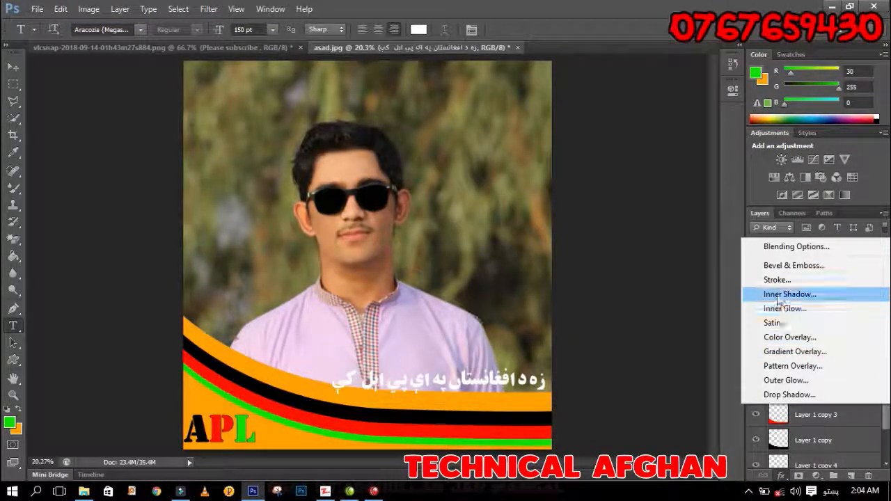
click(786, 280)
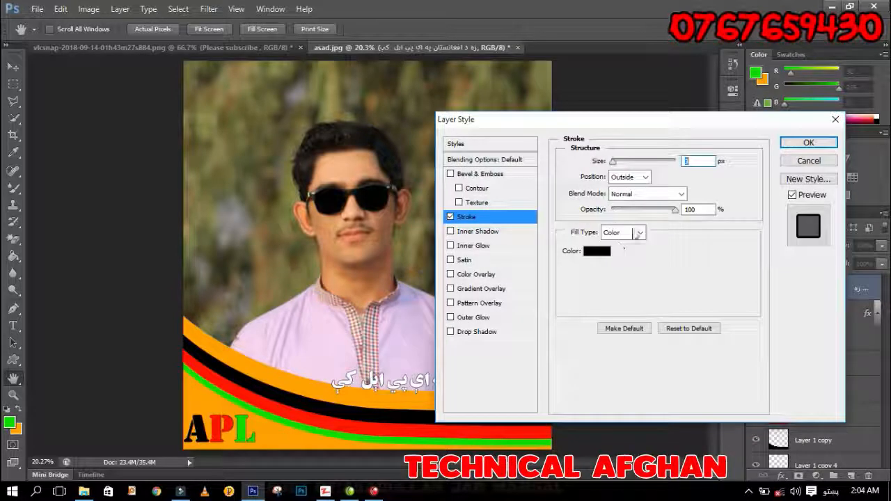
drag(613, 161, 617, 161)
click(808, 143)
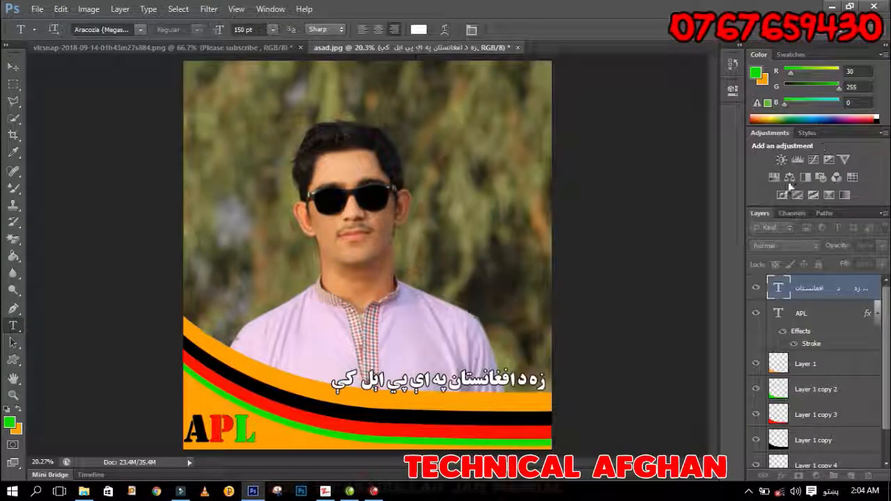
Move the Pashto line slightly up to the photo's right edge and append "د" after its last word.
key(v)
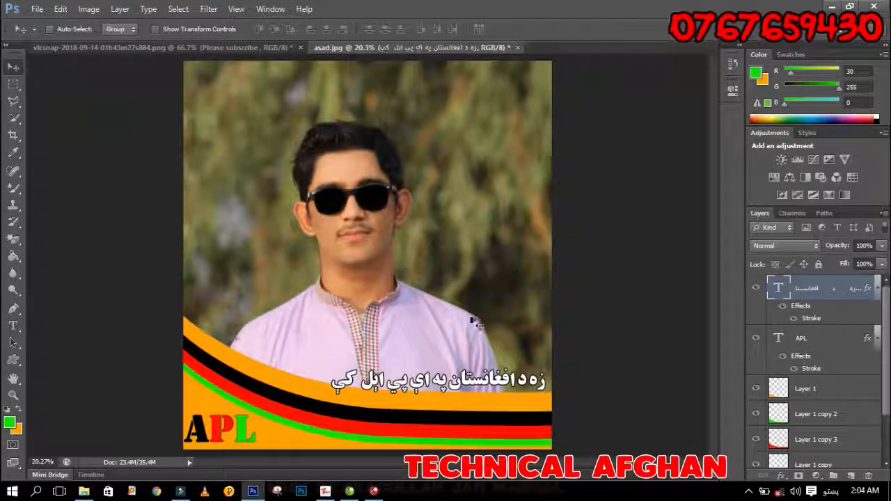
drag(529, 397, 527, 377)
click(12, 324)
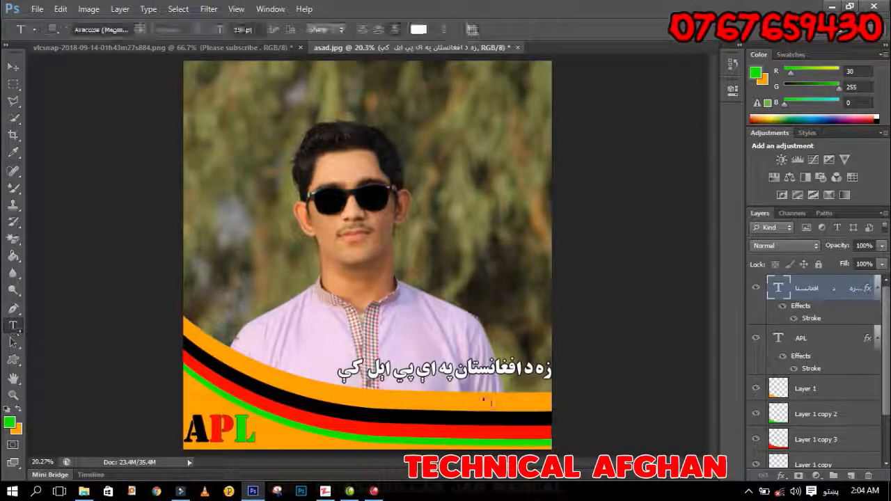
click(336, 370)
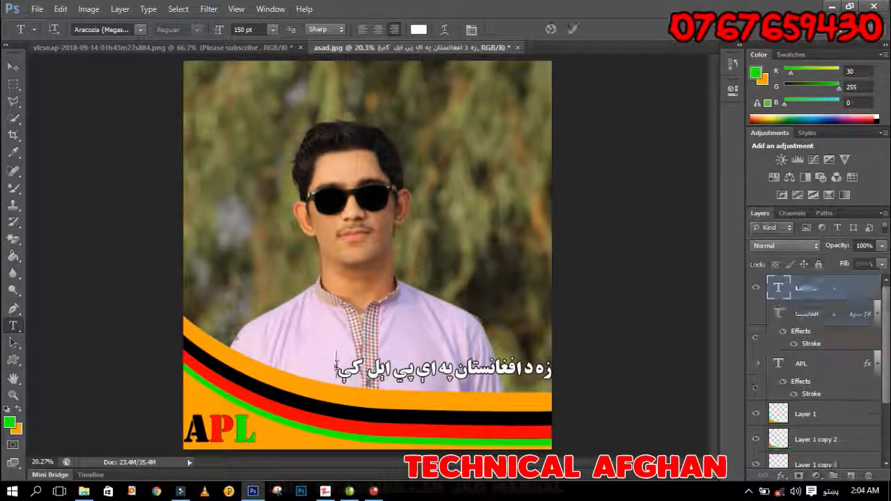
key(Escape)
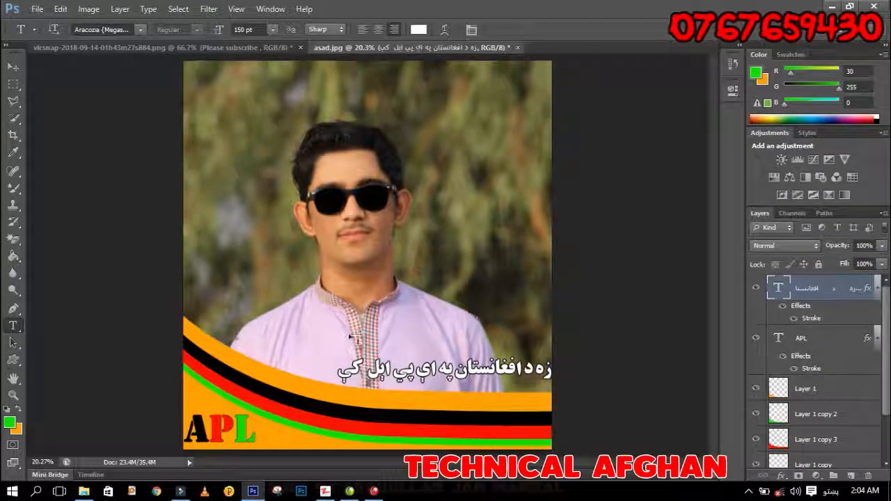
click(341, 370)
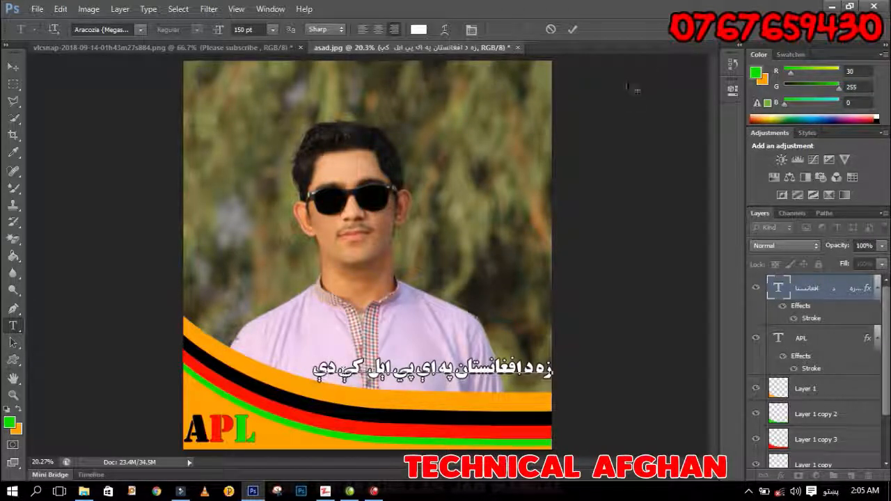
key(BackSpace)
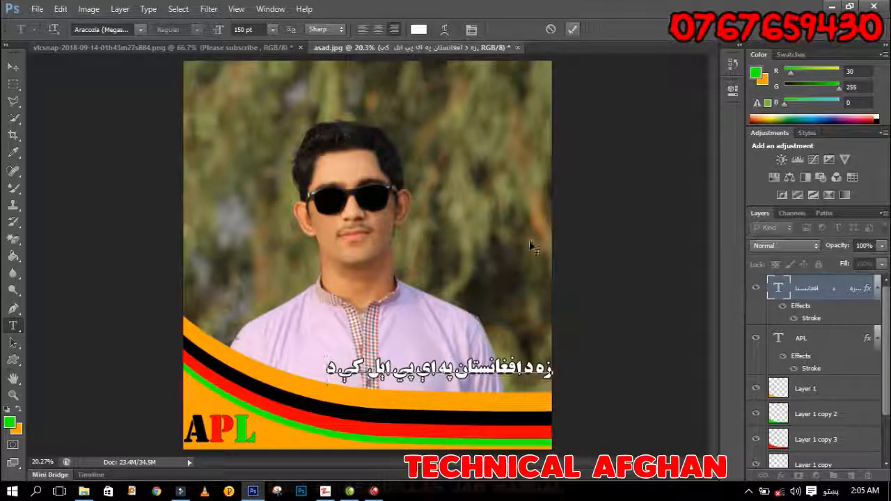
click(569, 28)
Add a separate white text "پکتیا" over the bands below the Pashto line and set its size to 400 pt.
click(531, 404)
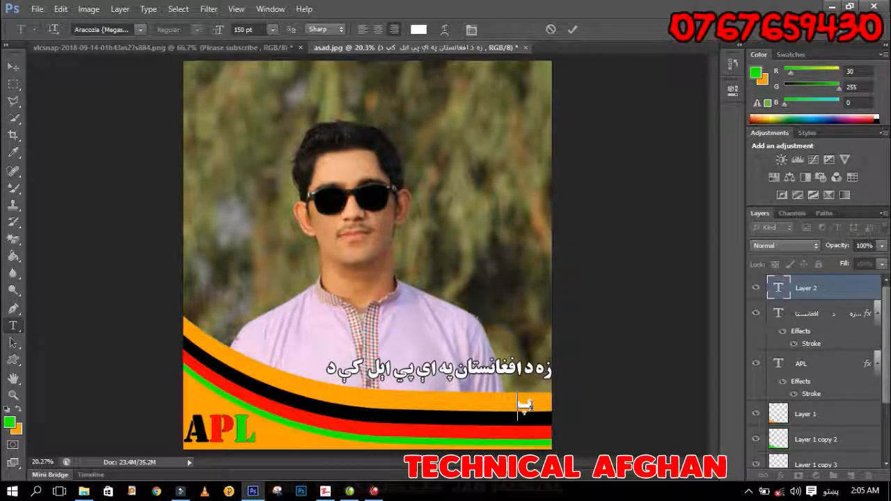
text(پکتیا)
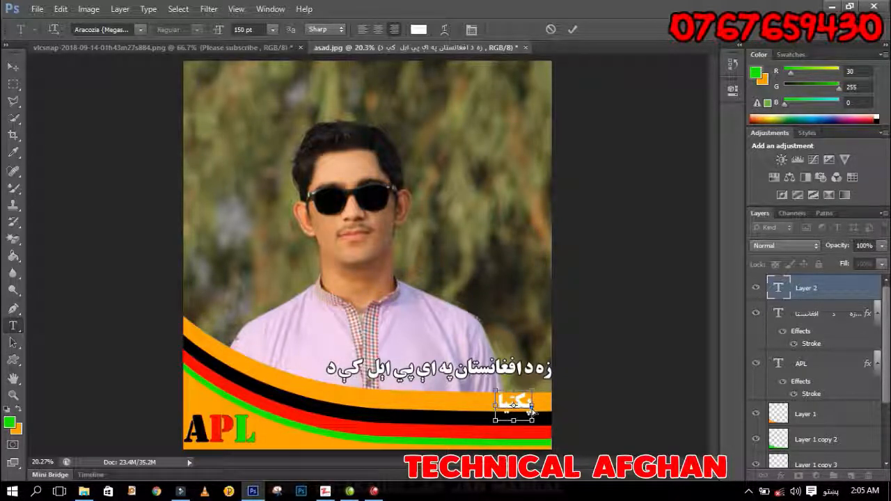
key(ctrl+a)
click(273, 30)
click(274, 30)
drag(257, 30, 61, 50)
text(۴۰۰)
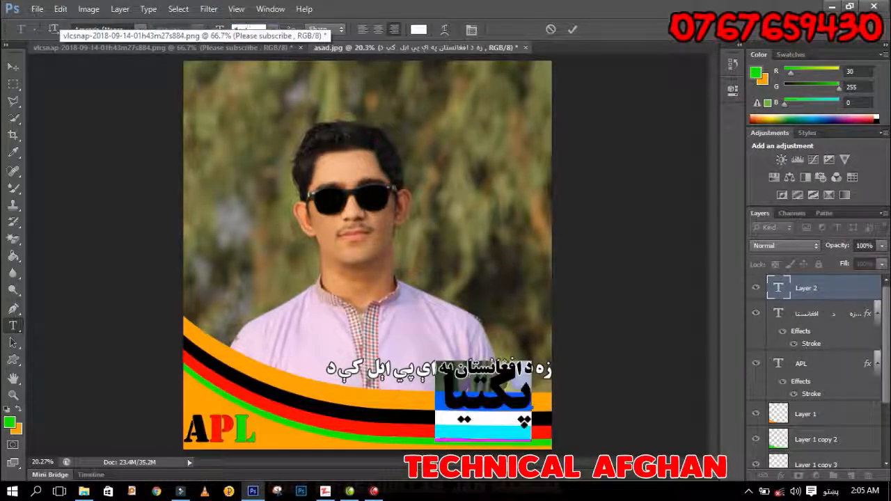
Position the word "پکتیا" over the bands below the Pashto line and commit the text.
drag(425, 429, 363, 442)
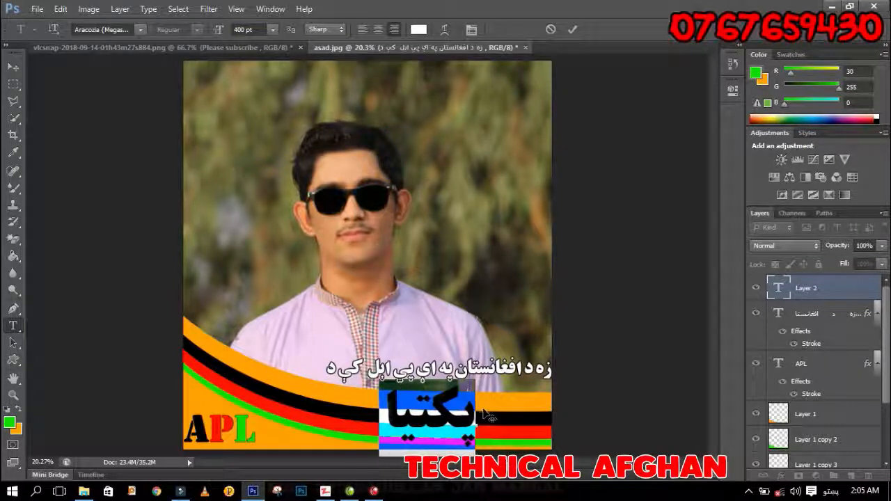
drag(485, 417, 521, 410)
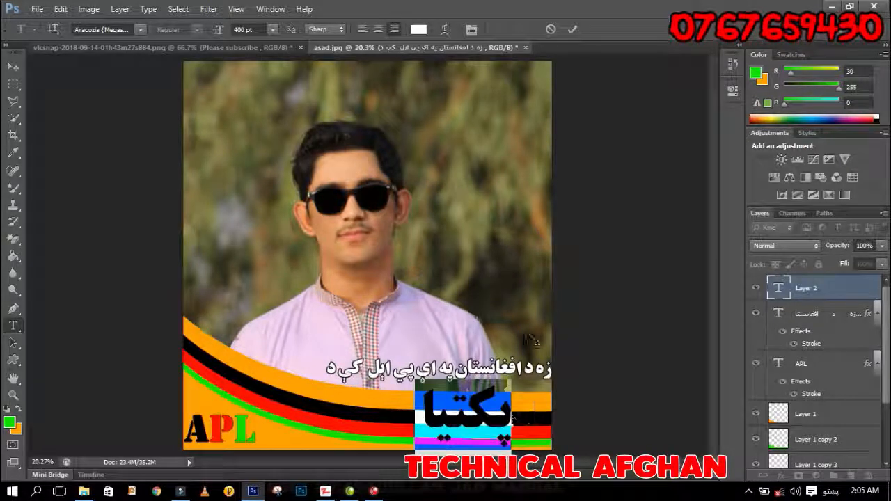
click(573, 29)
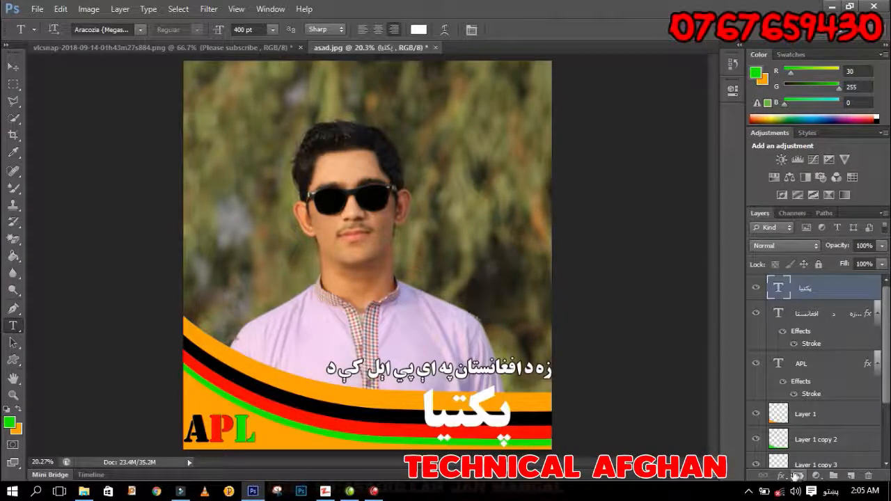
Add a 10 px outside Stroke in blue (0006ff) to the "پکتیا" text layer.
click(781, 476)
click(786, 348)
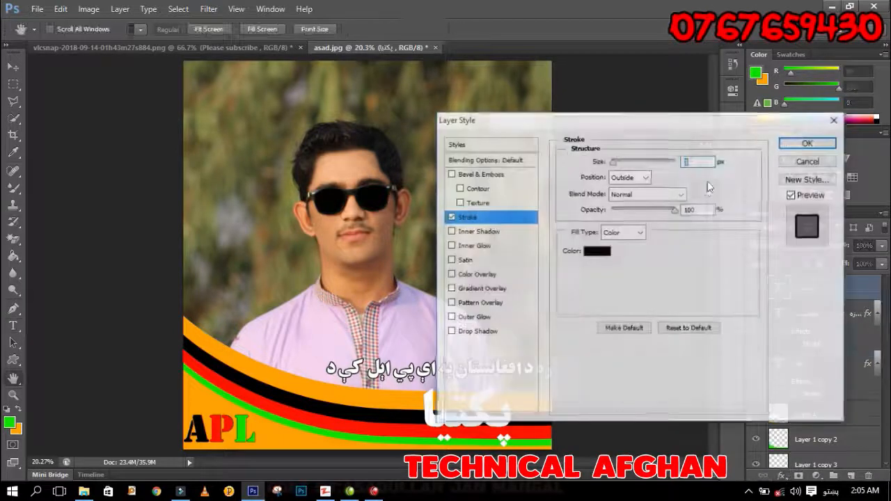
click(607, 252)
drag(373, 168, 485, 109)
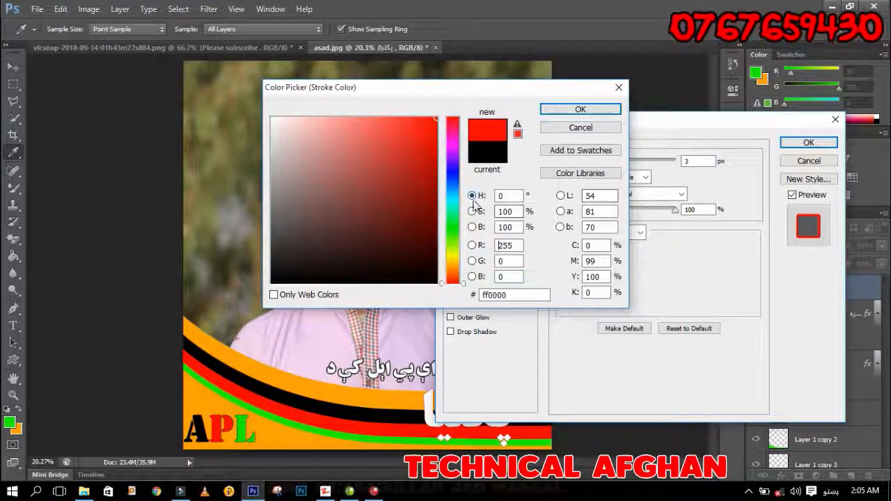
click(453, 172)
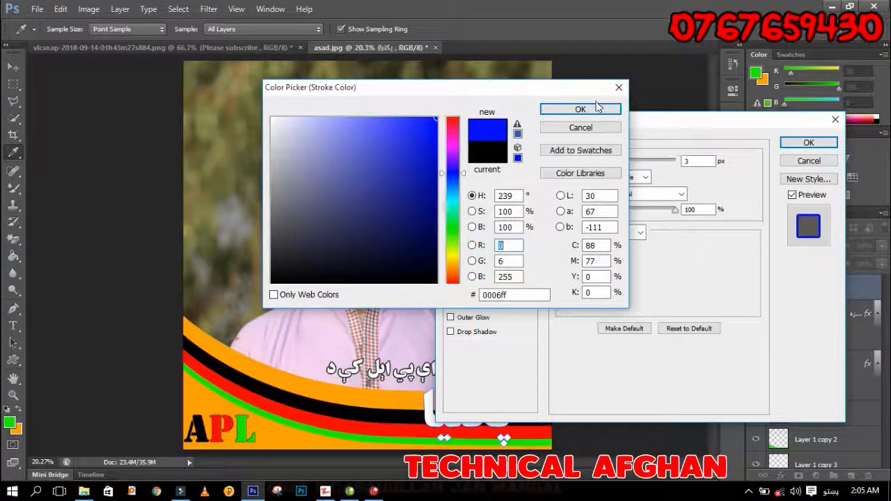
click(596, 108)
drag(619, 165, 620, 164)
Add a Gradient Overlay to the "پکتیا" text, trying several presets and settling on the blue, red and yellow gradient.
mouse_move(577, 125)
mouse_down()
mouse_move(603, 115)
mouse_move(636, 71)
mouse_move(640, 45)
mouse_up()
click(540, 214)
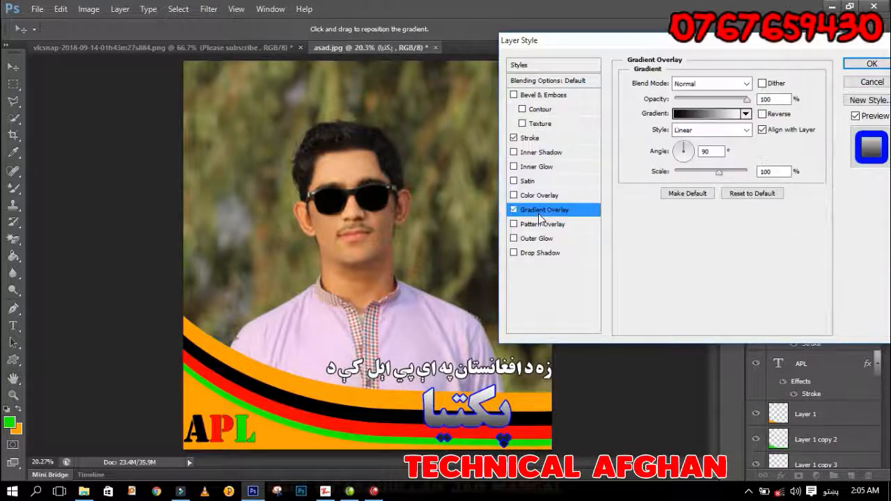
click(745, 114)
click(668, 162)
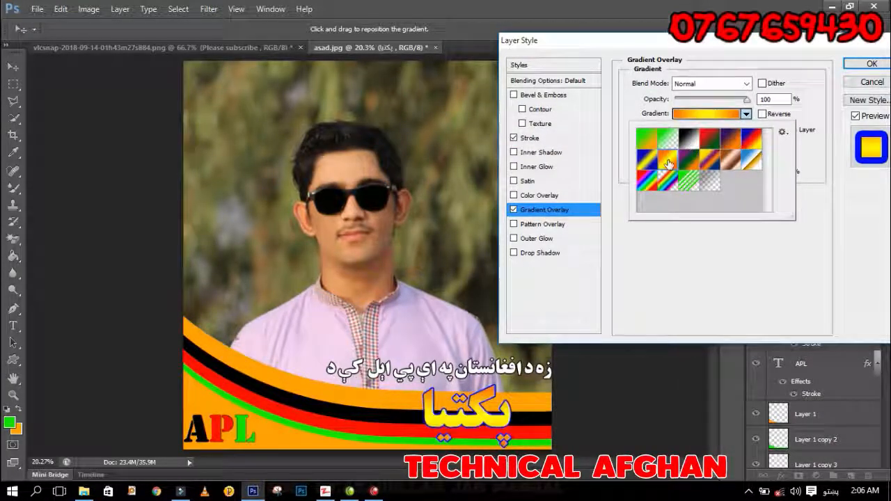
click(672, 182)
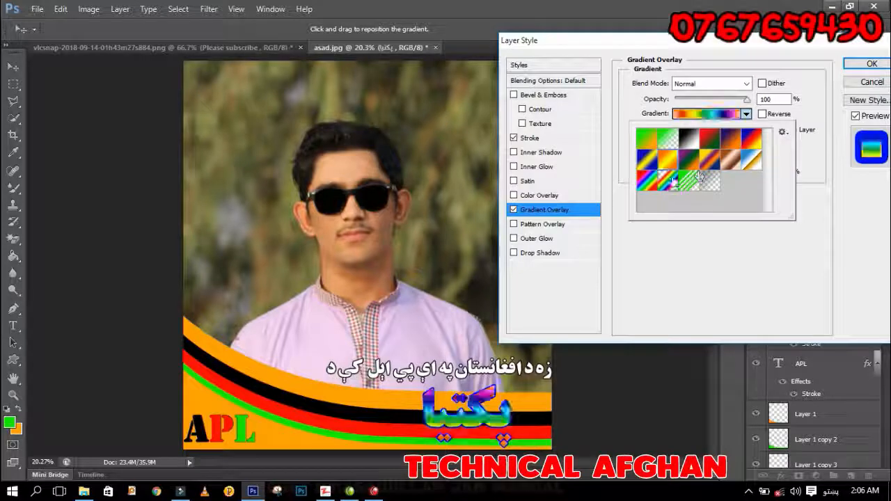
click(649, 184)
click(726, 164)
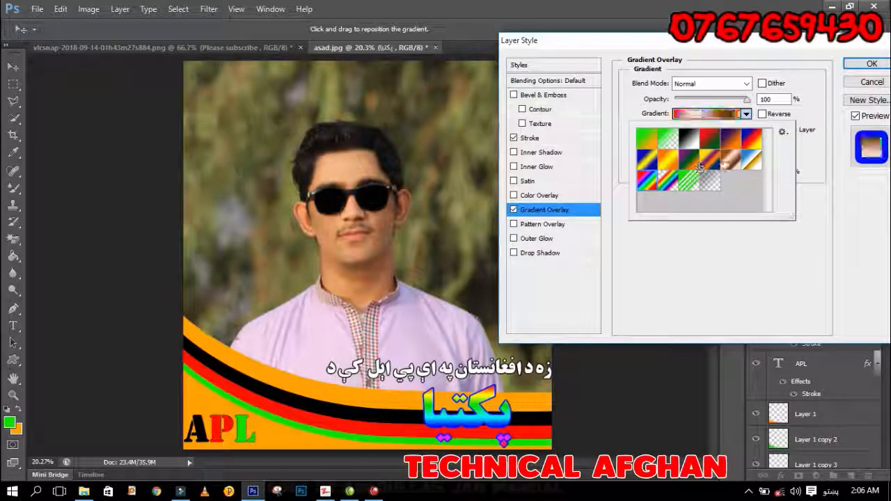
click(711, 166)
click(757, 144)
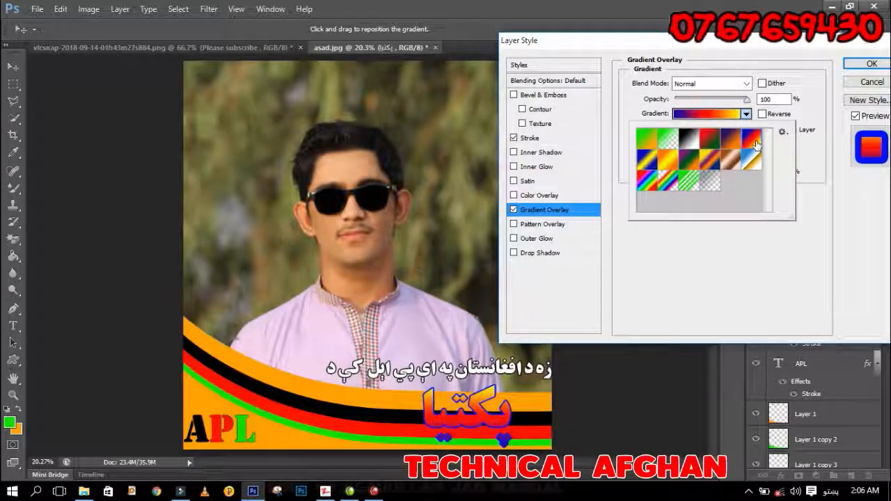
Change the Stroke colour of the "پکتیا" text layer to white (ffffff) and apply the layer style.
click(569, 139)
click(569, 139)
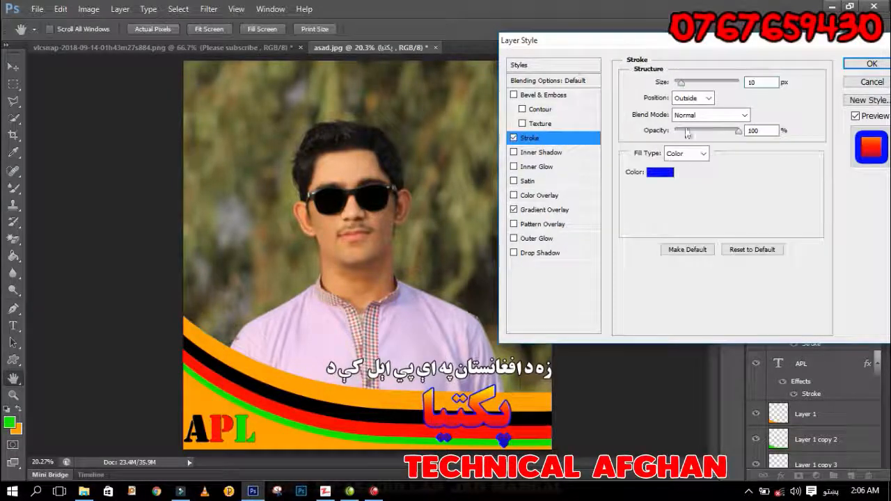
click(667, 172)
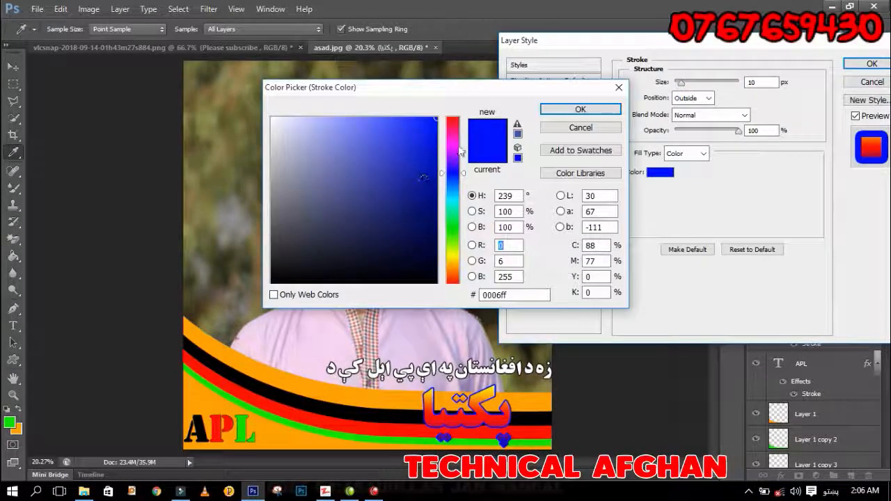
click(458, 144)
click(457, 232)
drag(411, 219, 249, 341)
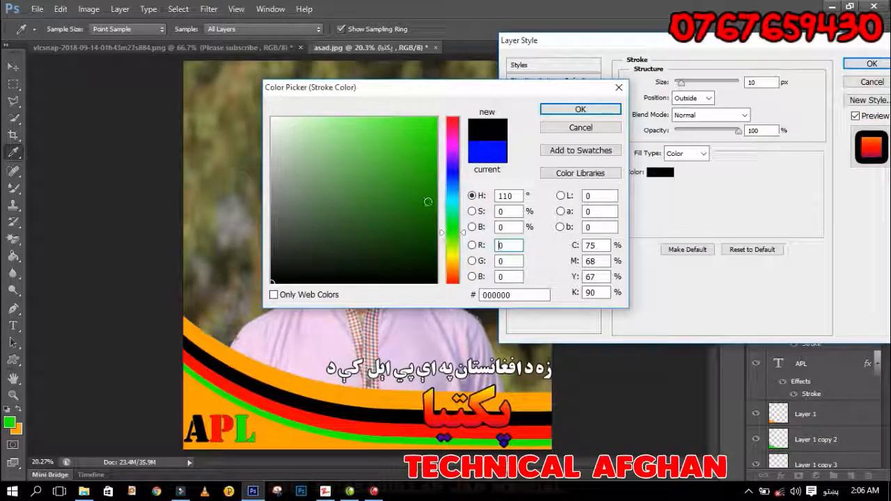
click(272, 118)
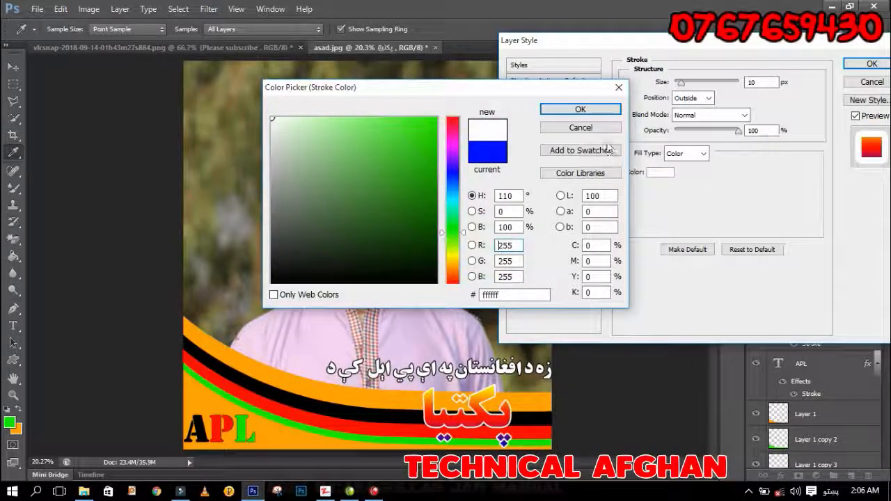
click(581, 110)
click(871, 64)
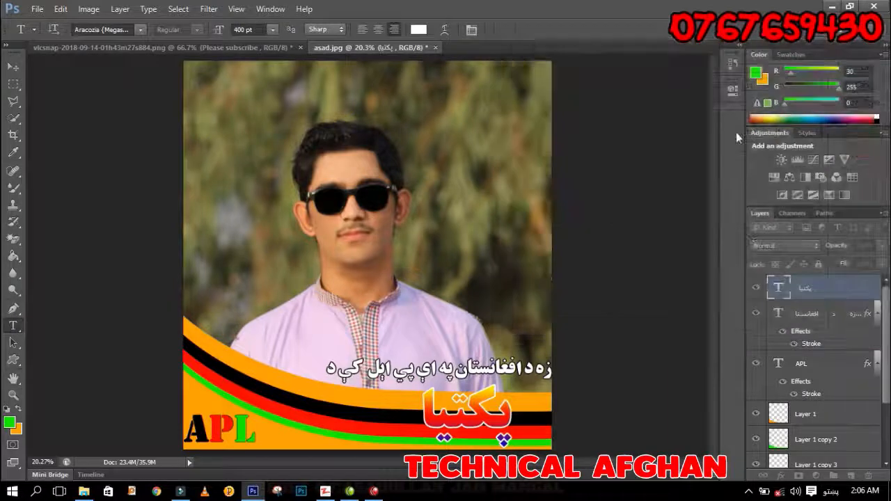
Add a new white text "لوبډلې ملاتړ کوم" on the bands beside the word "پکتیا".
click(380, 418)
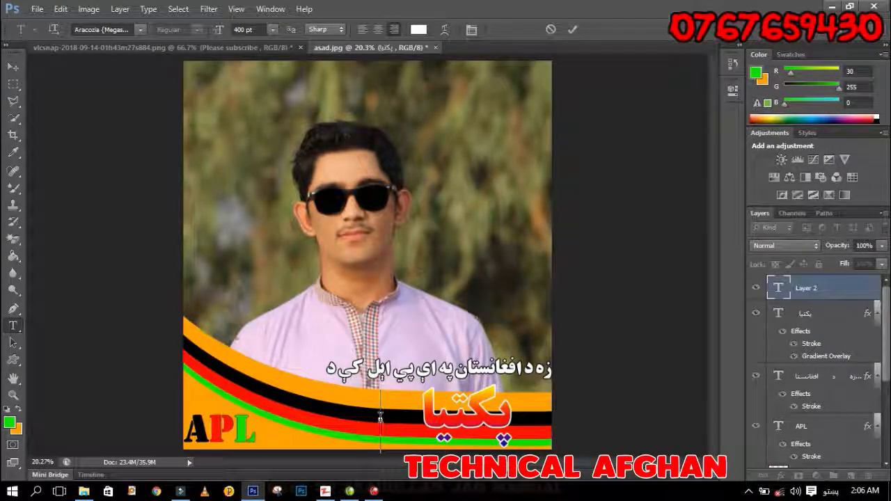
text(لوید)
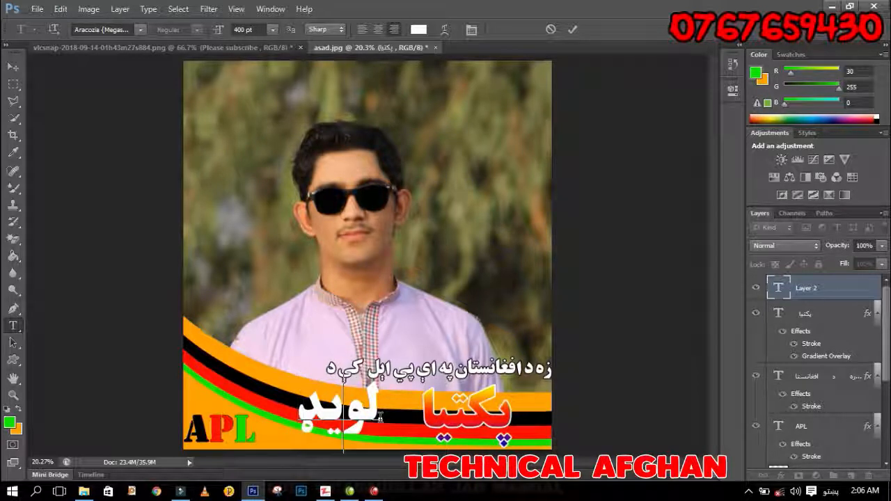
key(BackSpace)
key(BackSpace)
text(بډلې م)
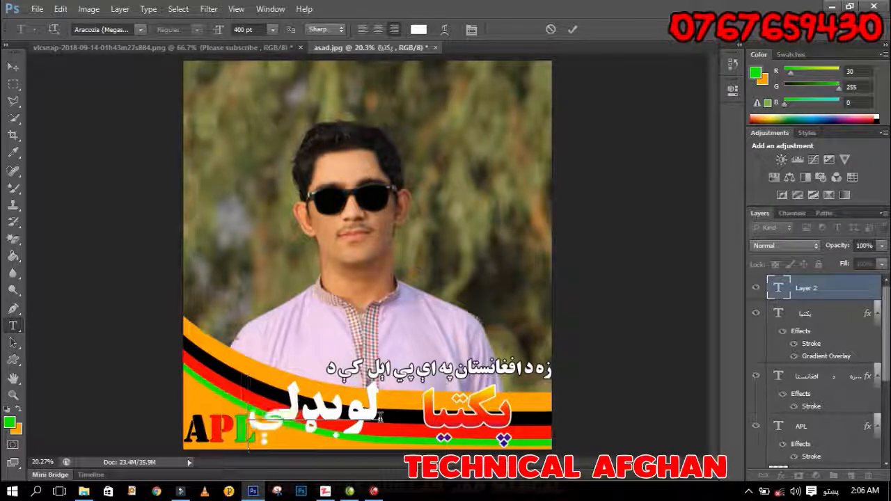
text(لا)
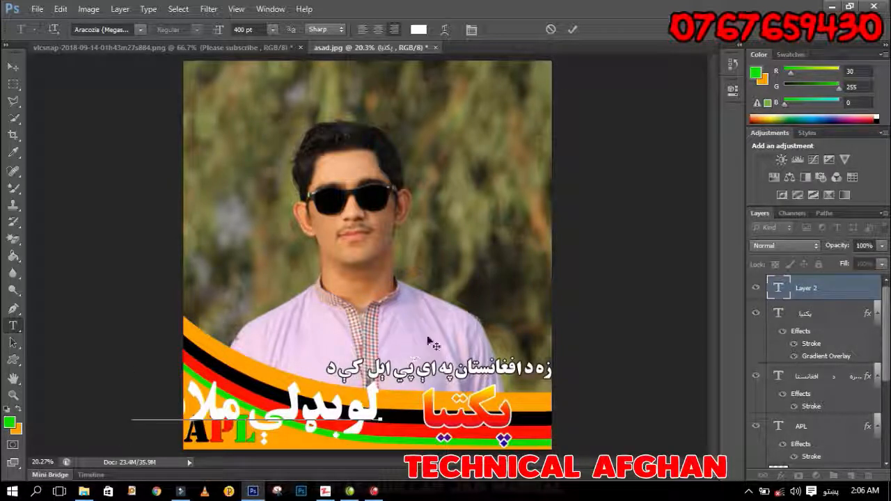
drag(430, 343, 527, 304)
text(تو)
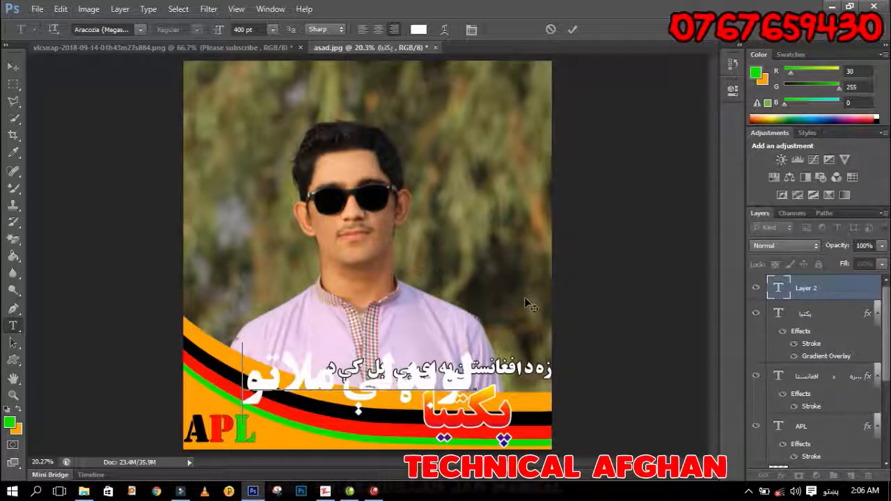
key(BackSpace)
text(ړ)
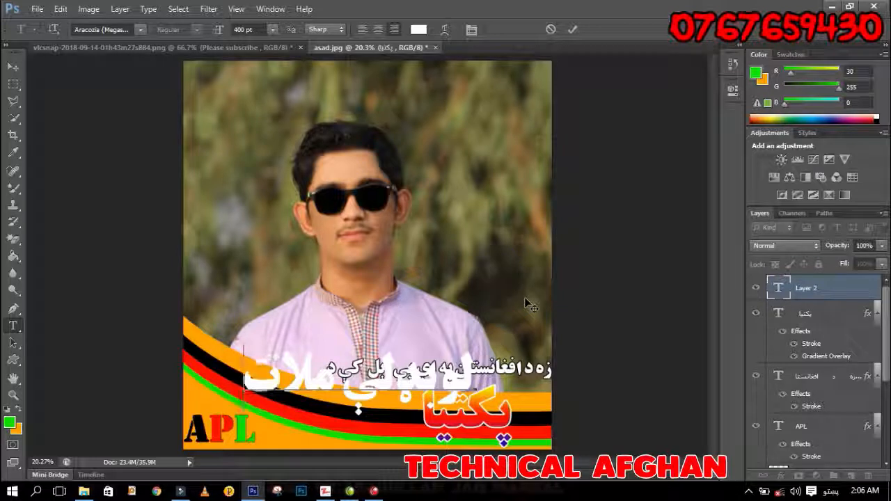
text(/)
text(ړ)
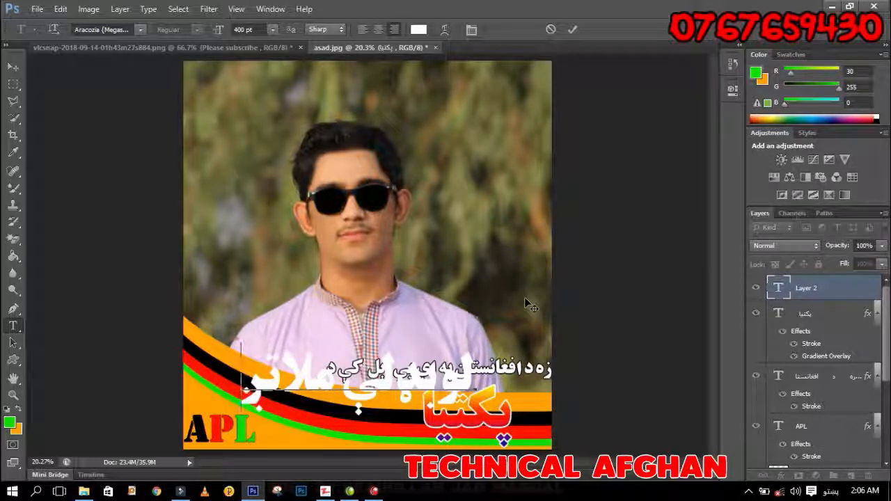
text(کو)
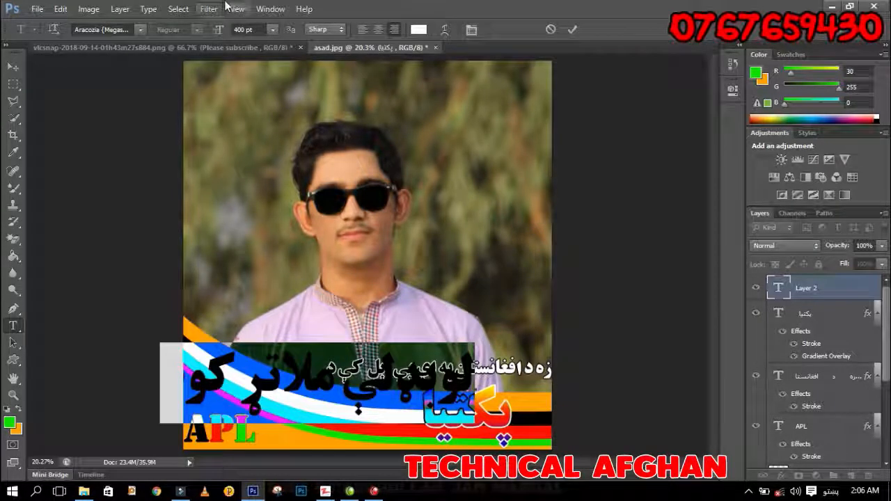
Set the new text to 200 pt in the Armaghan (Megasoft) font, position it between APL and "پکتیا", and commit it.
click(247, 30)
text(۲۰۰)
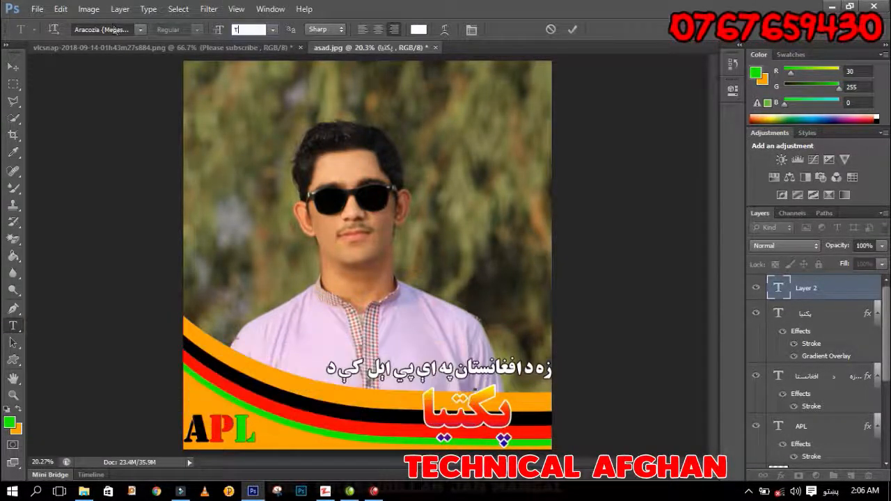
click(140, 29)
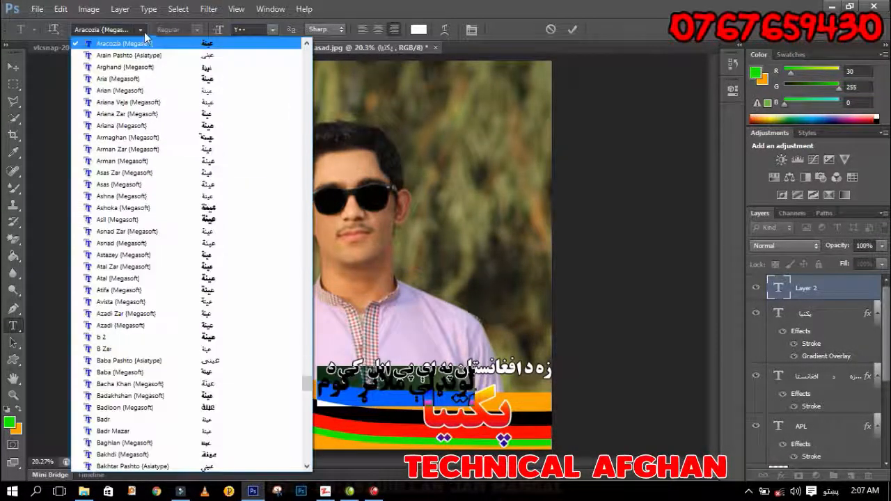
click(217, 140)
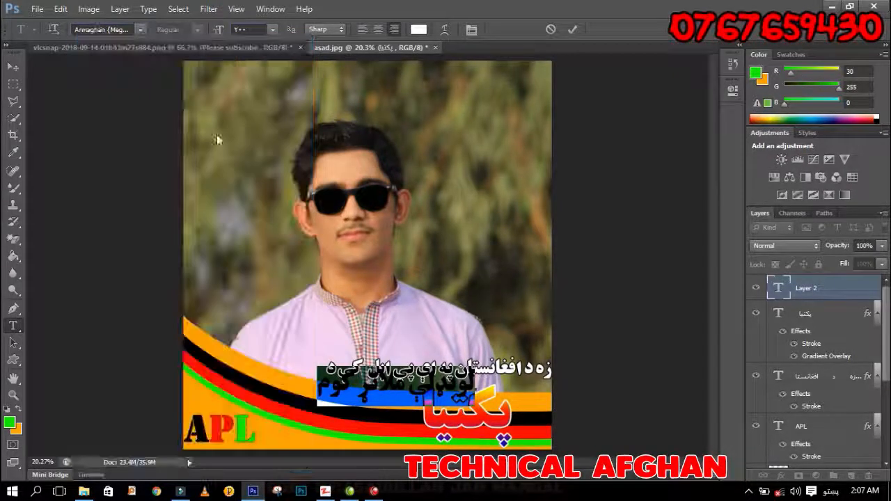
drag(380, 374, 359, 378)
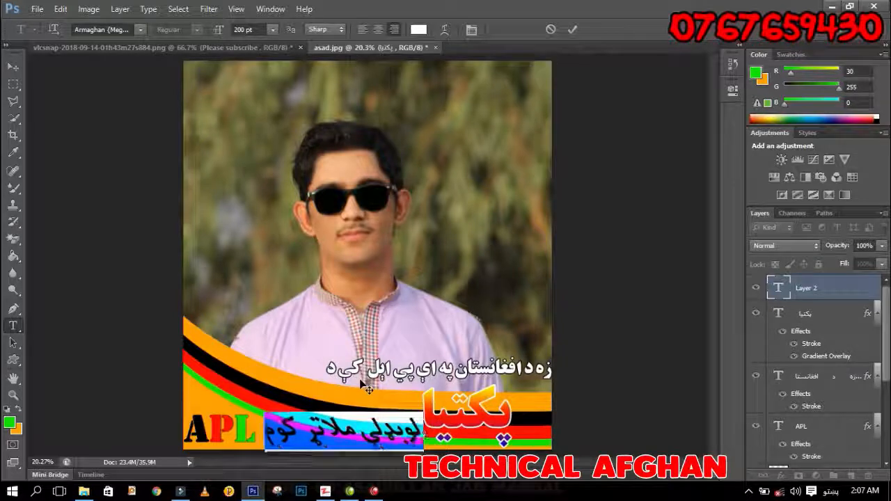
click(572, 30)
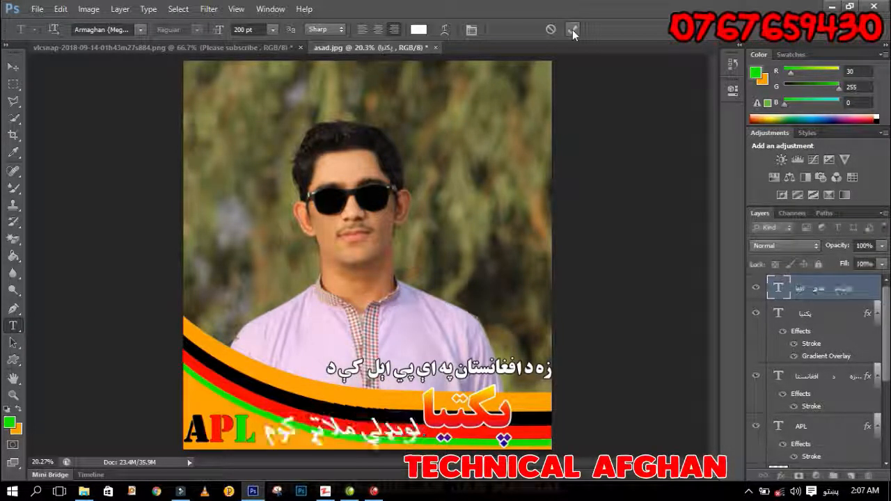
Add a black outside Stroke at the default size to the "لوبډلې ملاتړ کوم" text layer.
click(781, 476)
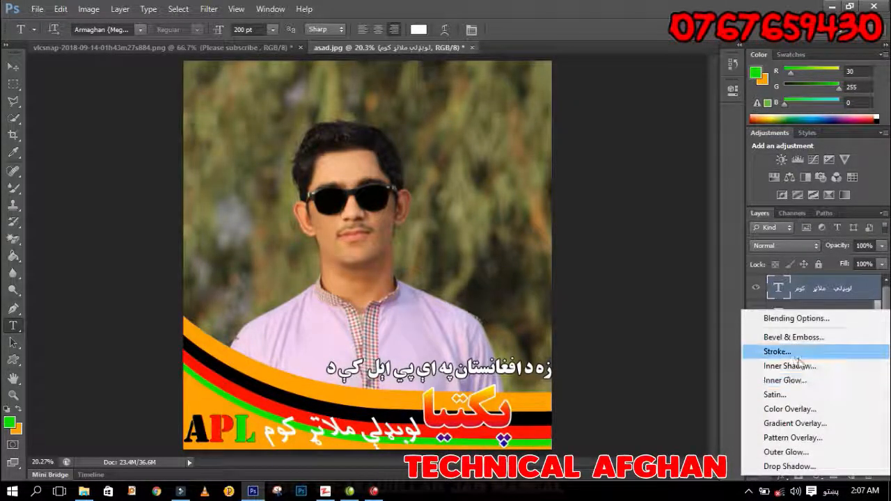
click(775, 348)
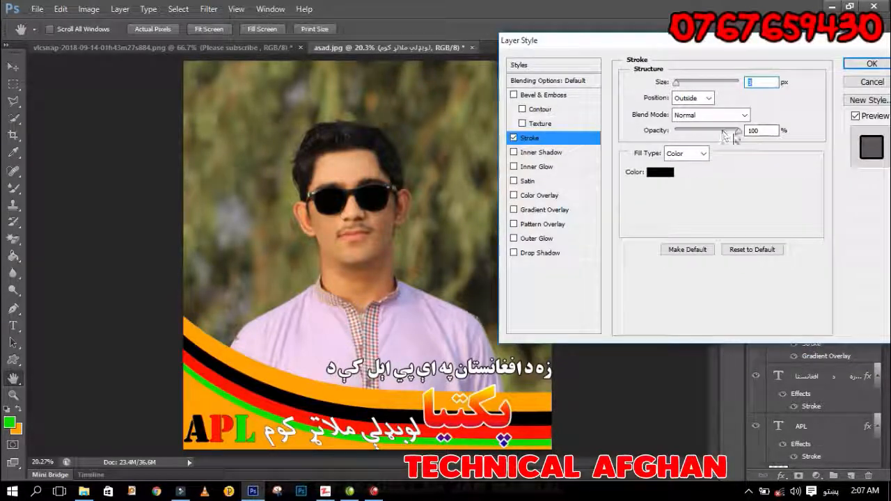
click(879, 66)
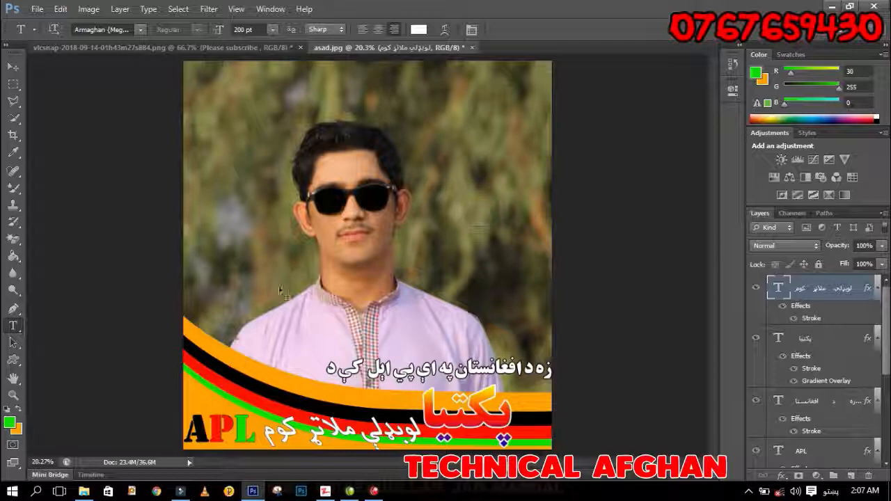
click(375, 492)
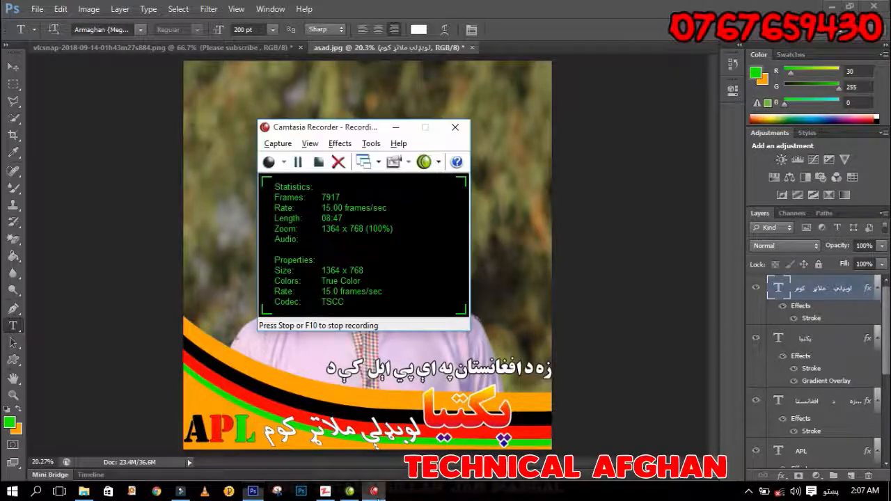
click(299, 164)
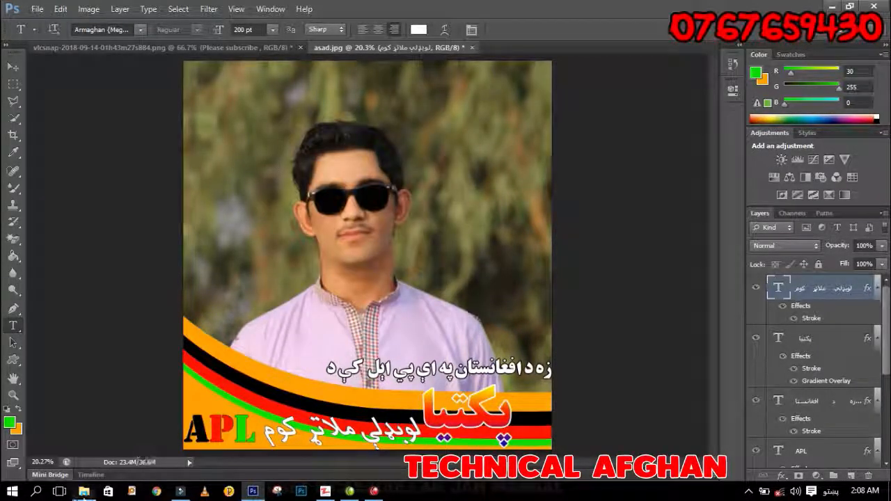
Place the afghanistan_640 flag image from File Explorer, then tilt and enlarge it in the photo's upper-left corner.
click(84, 492)
mouse_move(235, 135)
mouse_down()
mouse_move(228, 115)
mouse_move(233, 192)
mouse_move(313, 478)
mouse_move(253, 491)
mouse_move(444, 224)
mouse_move(449, 230)
mouse_move(389, 299)
mouse_move(408, 296)
mouse_move(266, 149)
mouse_move(231, 129)
mouse_move(234, 119)
mouse_up()
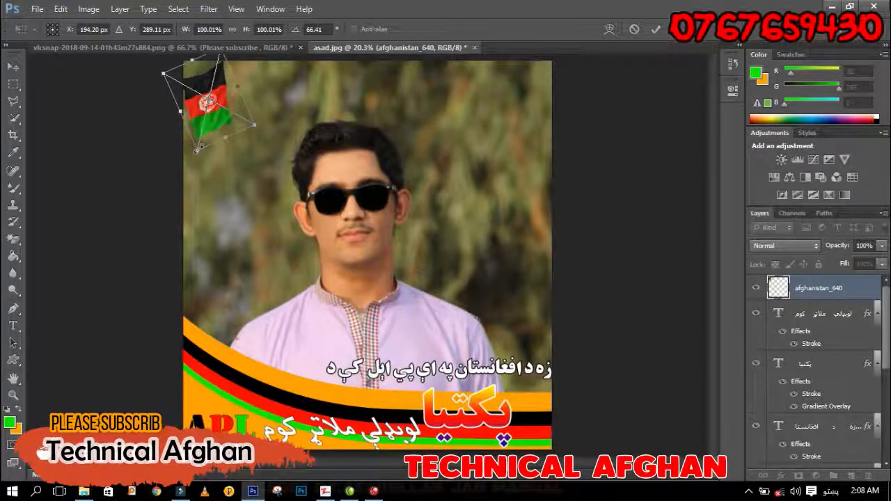
drag(199, 148, 257, 143)
key(t)
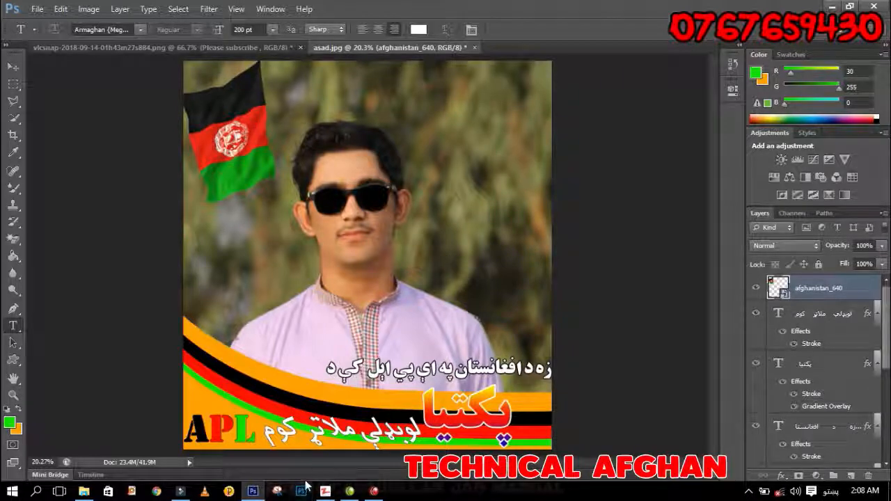
click(374, 491)
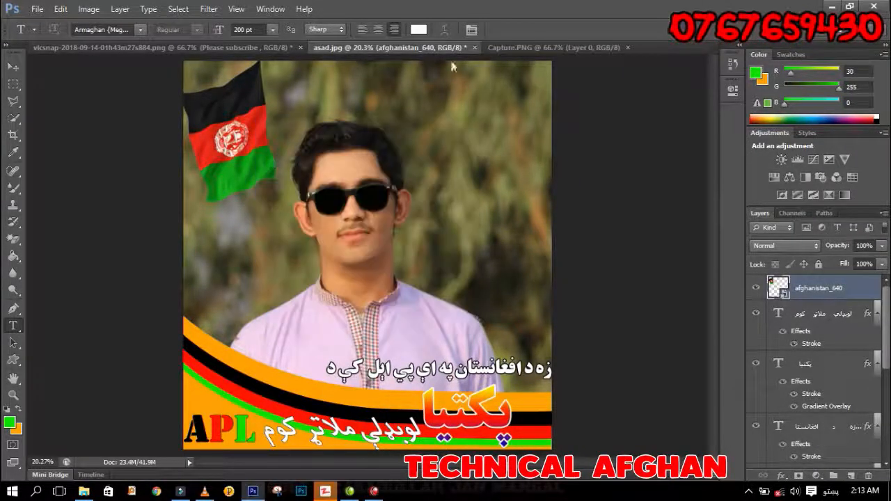
Make a rectangular selection around the batsman and APL T20 logo in the lower-right part of Capture.PNG.
click(508, 49)
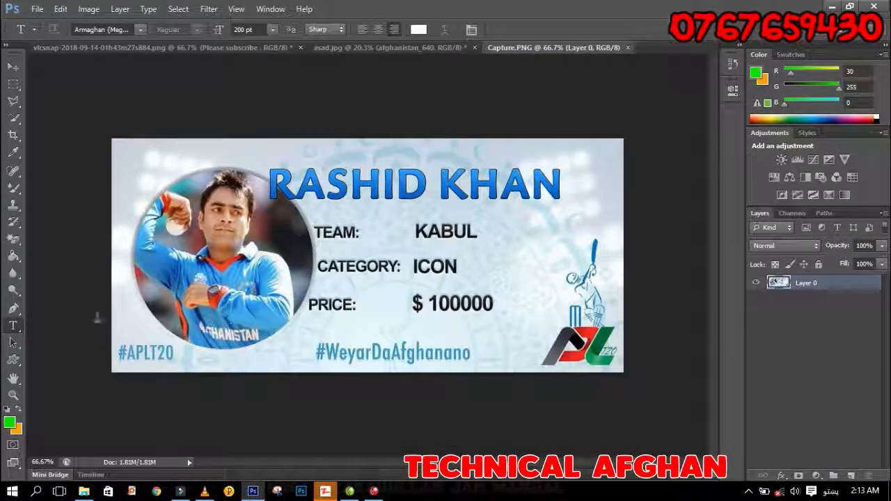
key(z)
drag(541, 344, 589, 363)
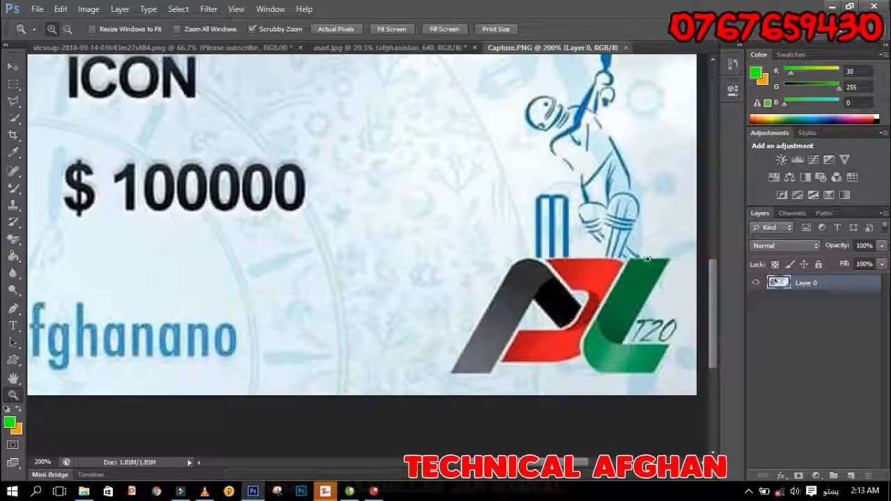
scroll(698, 300, up, 3)
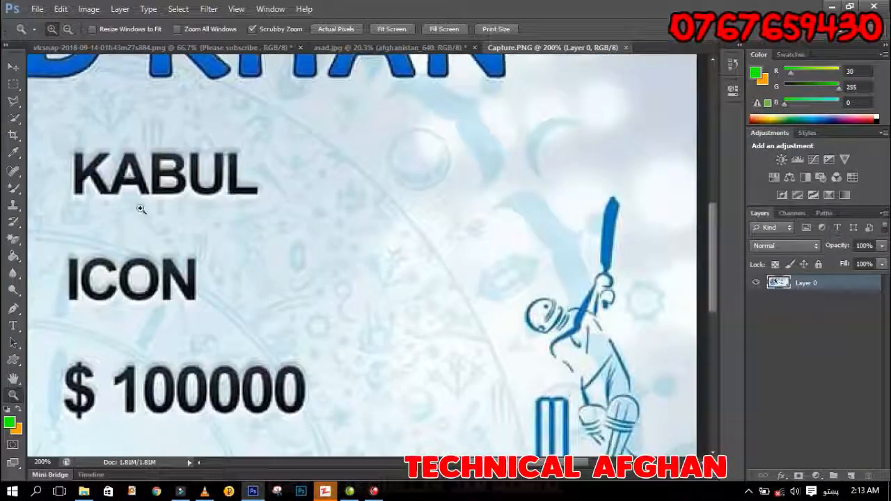
click(15, 90)
drag(690, 183, 447, 424)
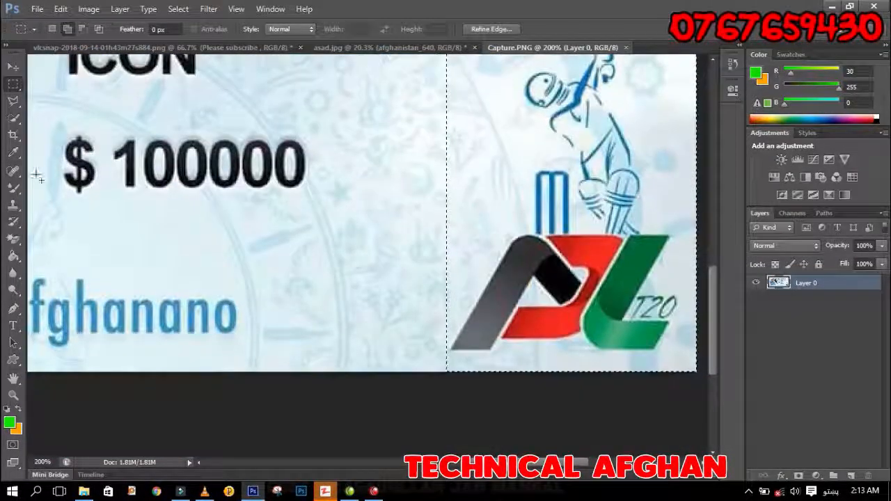
Move the selected logo into asad.jpg, scale it to about 240% and fit it into the photo's upper-right corner.
click(13, 68)
drag(528, 272, 392, 185)
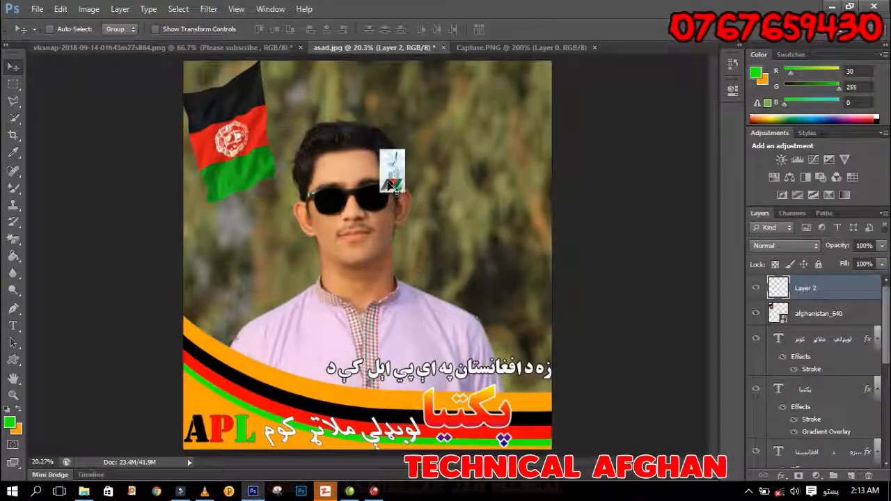
key(ctrl+t)
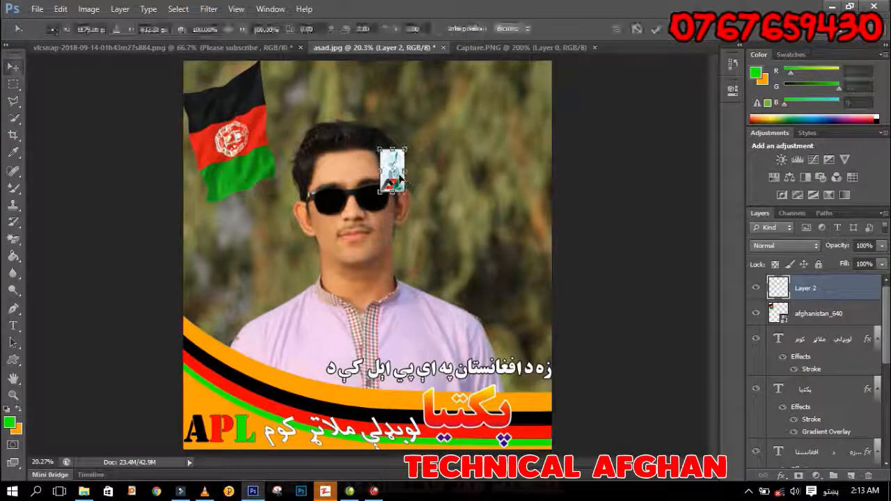
drag(404, 192, 537, 142)
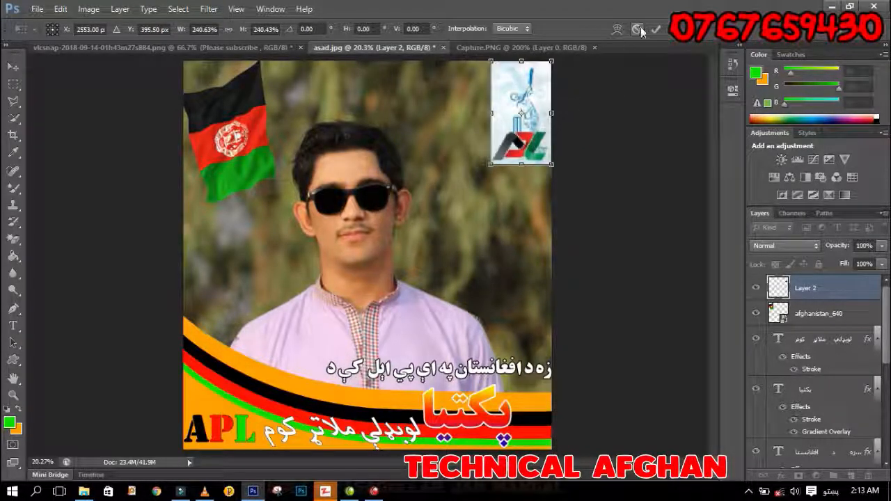
key(Return)
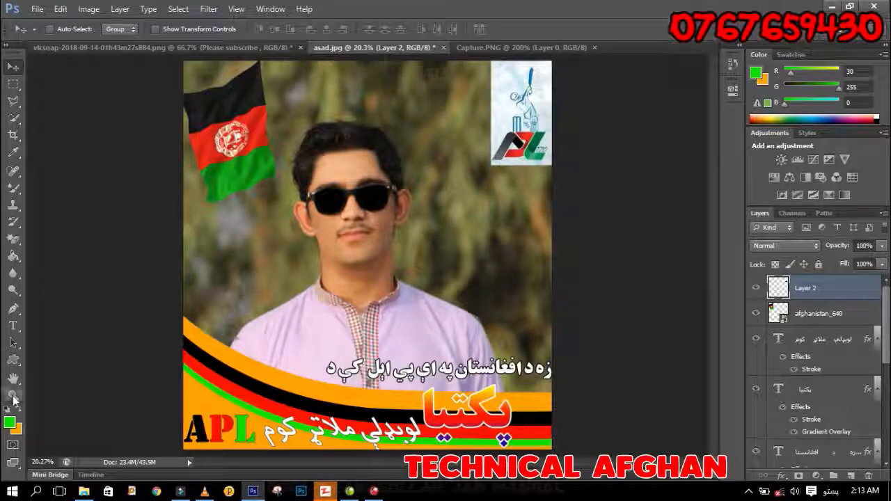
Remove the pale background around the APL T20 logo with the Magic Eraser at tolerance 32.
key(z)
drag(547, 94, 659, 189)
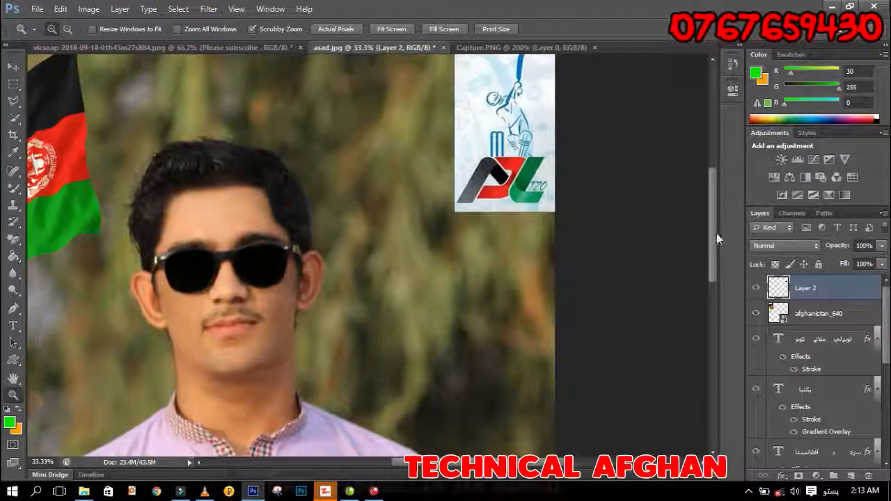
drag(716, 234, 716, 215)
click(519, 178)
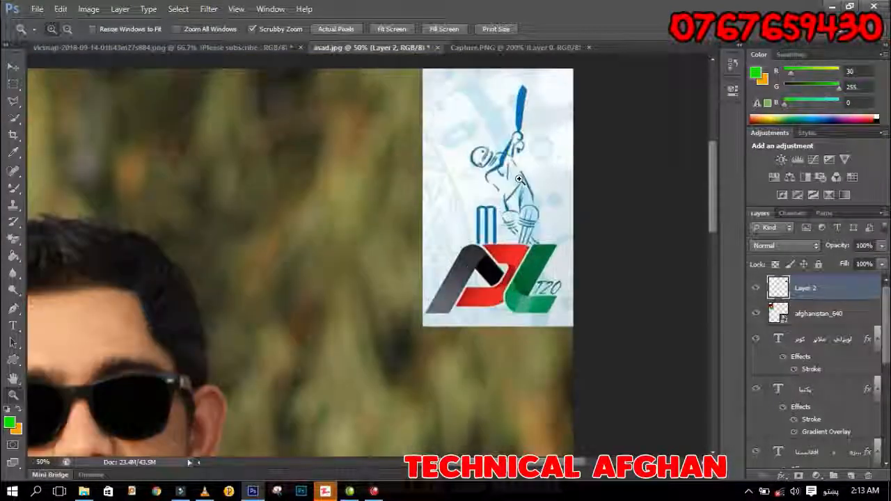
click(13, 238)
click(554, 146)
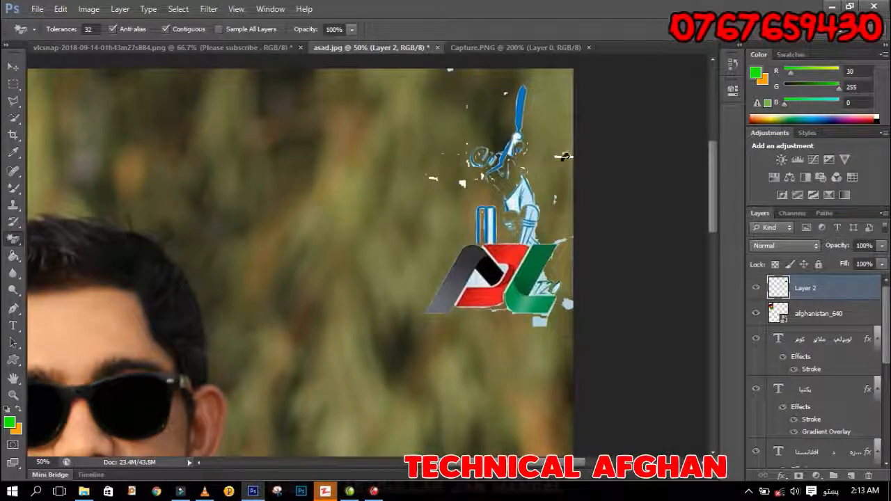
Clear the leftover pale patches around the T20 lettering, the wickets and the batsman's body with the Magic Eraser.
click(566, 153)
click(538, 291)
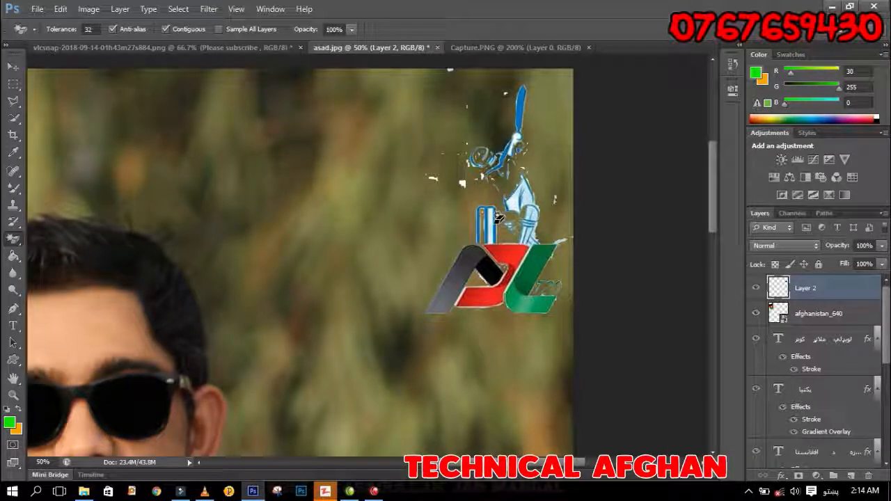
click(529, 189)
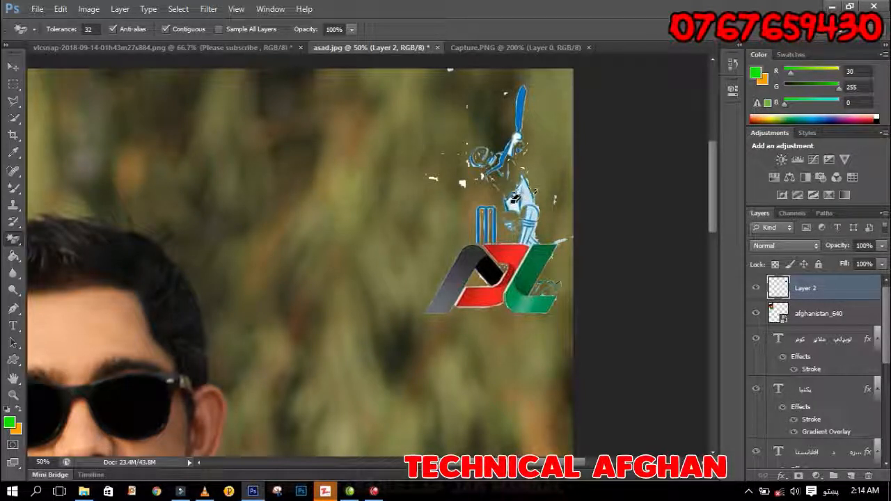
click(533, 196)
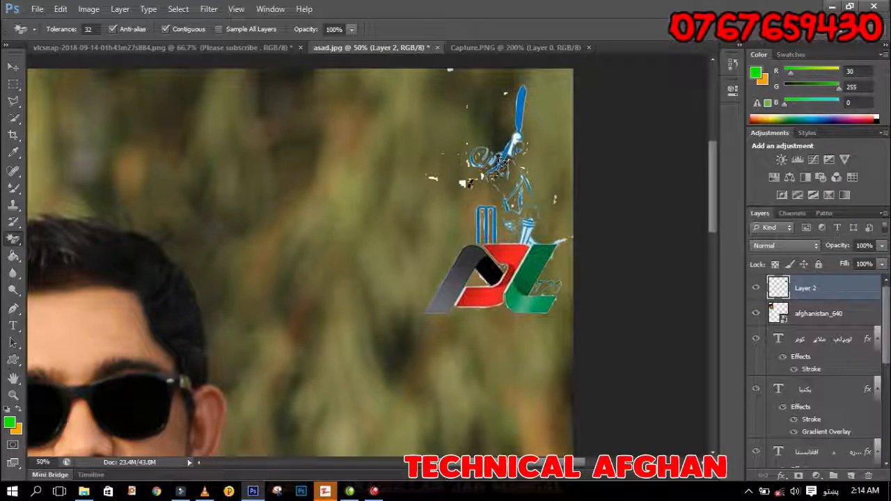
click(432, 179)
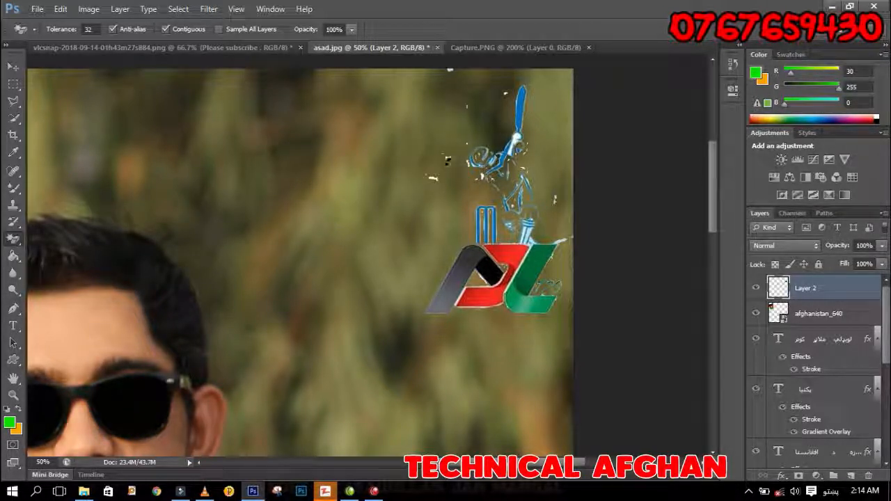
Switch to the Eraser with 100% hardness and erase the stray specks around the logo and along the photo's edge.
right_click(14, 241)
click(59, 232)
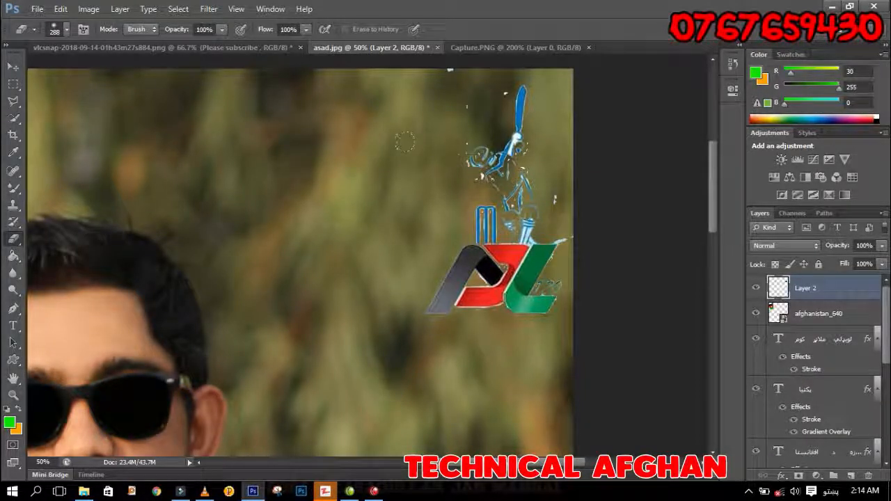
right_click(437, 169)
drag(483, 230, 576, 231)
key(Return)
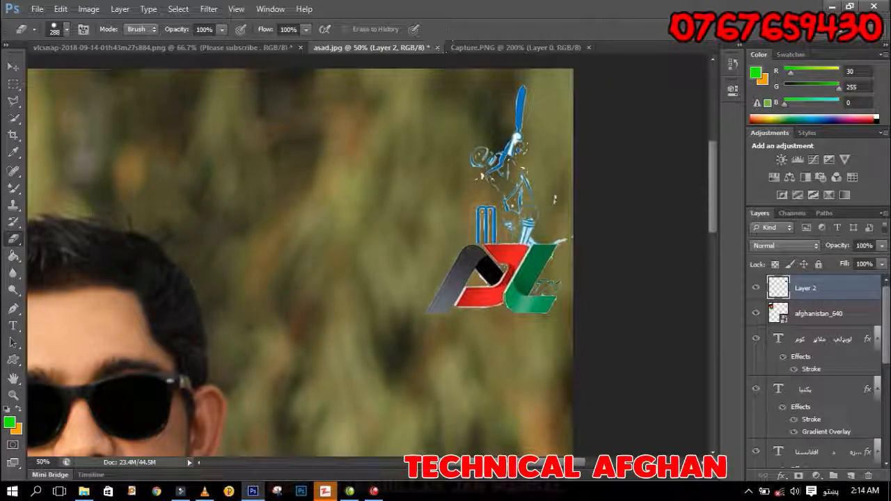
drag(546, 153, 566, 186)
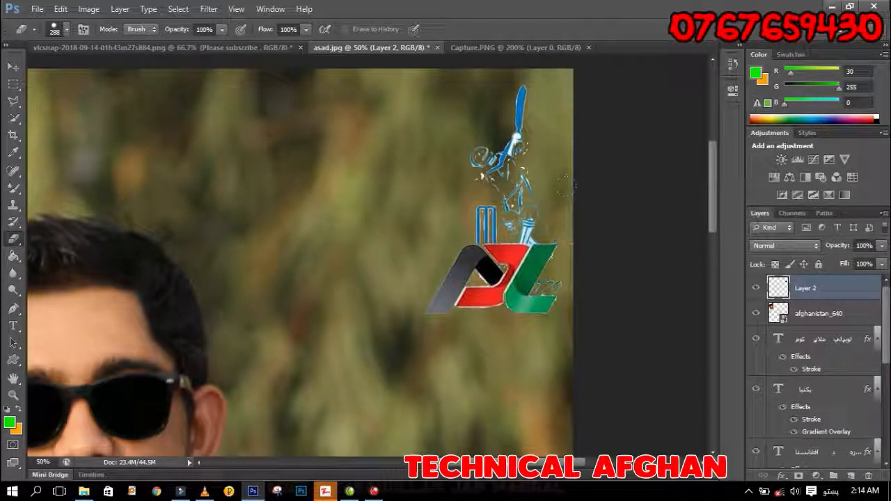
Reduce the Eraser size to 49 px, erase the remaining specks beside the batsman, and fit the whole poster in view.
right_click(612, 259)
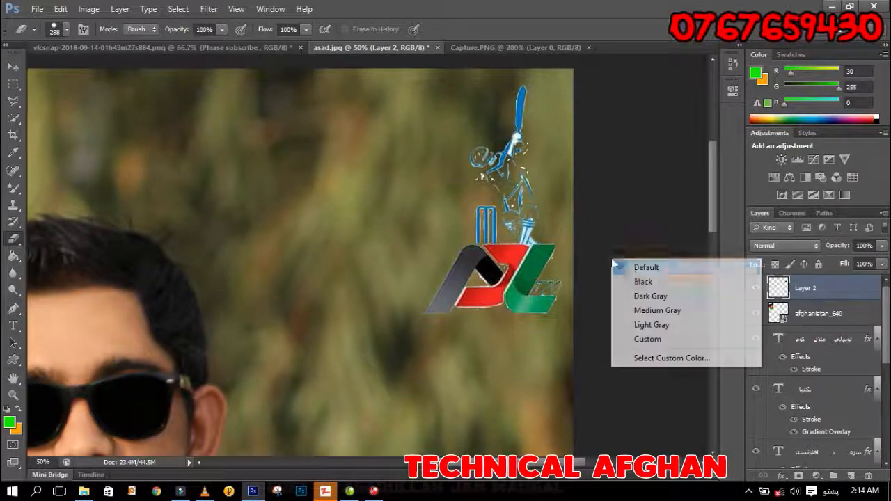
right_click(503, 127)
click(545, 158)
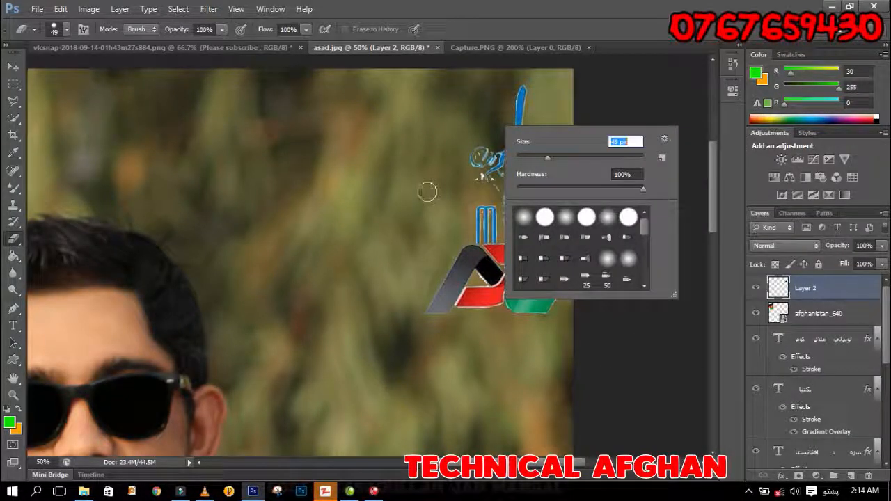
click(422, 192)
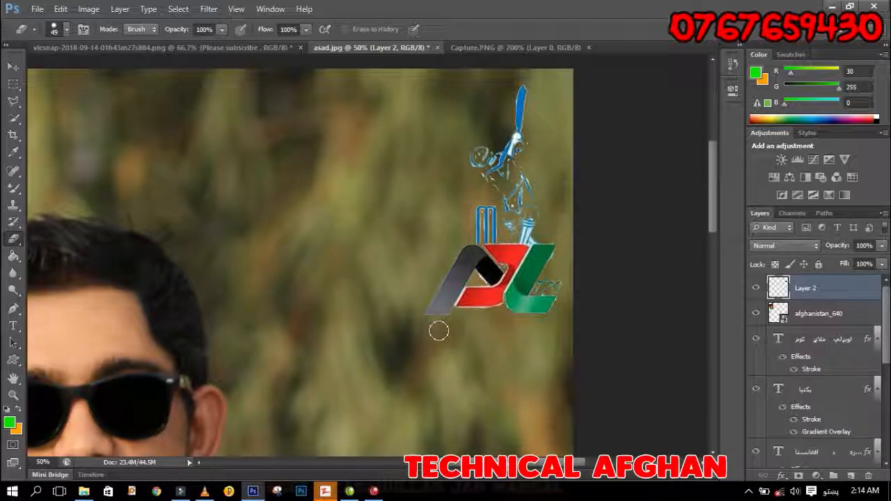
click(13, 395)
right_click(202, 260)
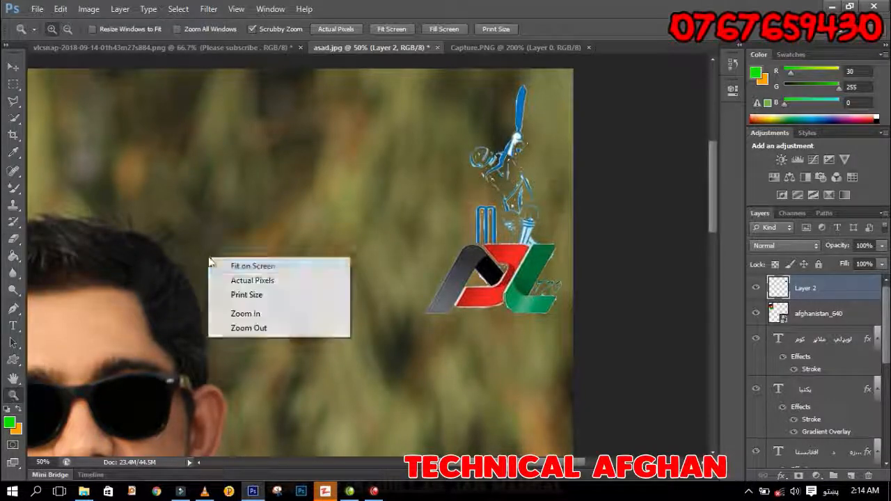
click(217, 264)
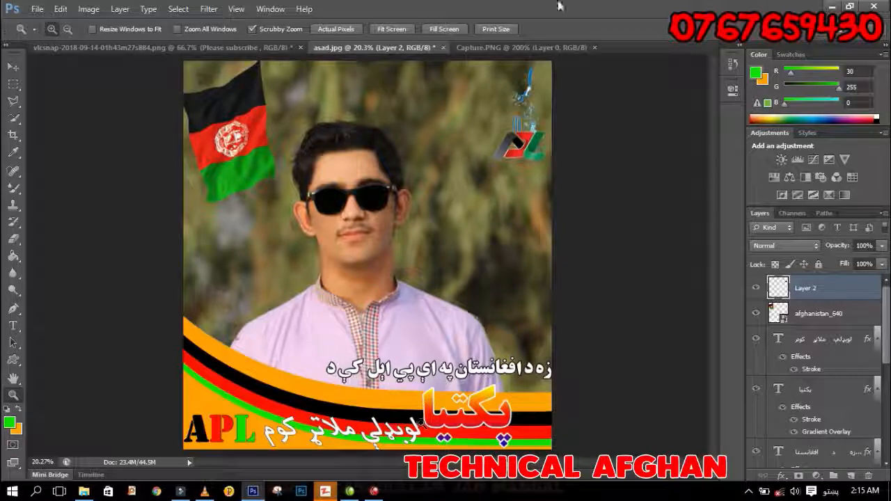
Switch to Capture.PNG, fit it in view and start a 200 pt text layer over the player's portrait.
click(501, 48)
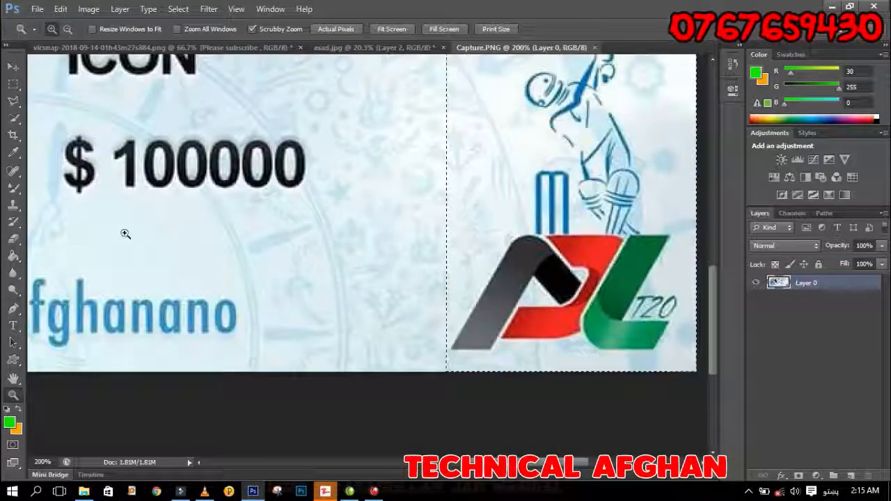
right_click(116, 282)
click(134, 288)
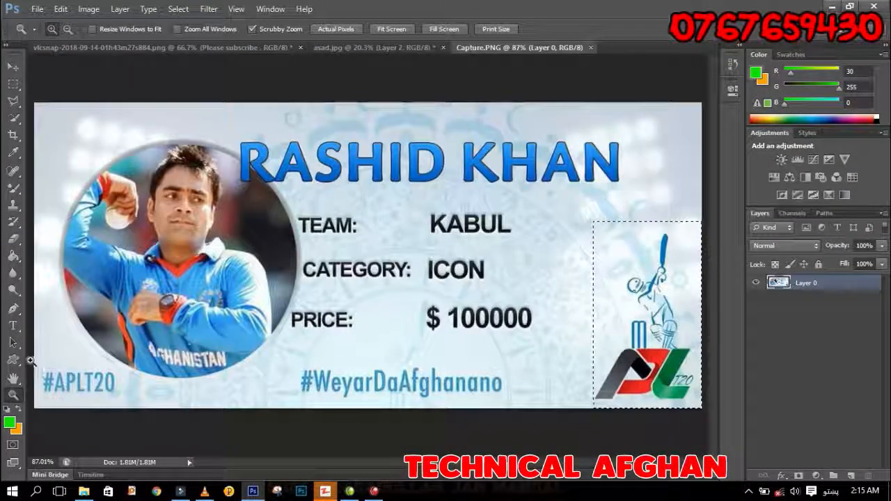
click(12, 326)
click(240, 242)
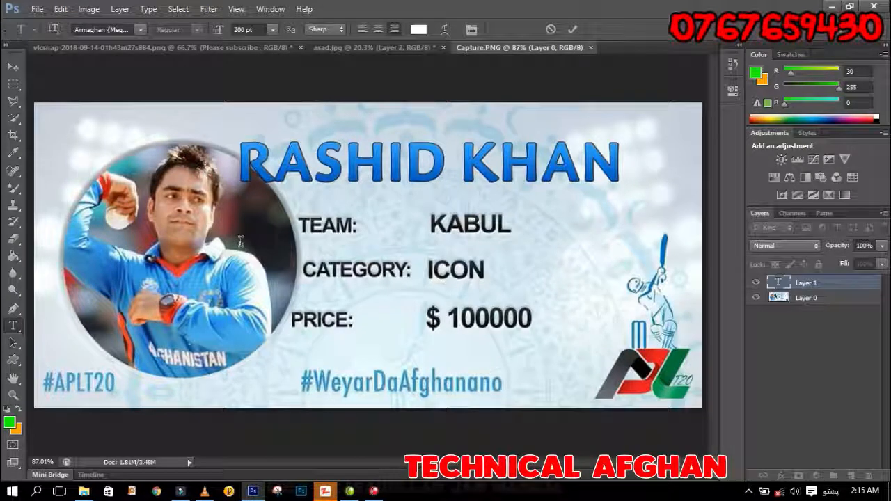
text(زخ)
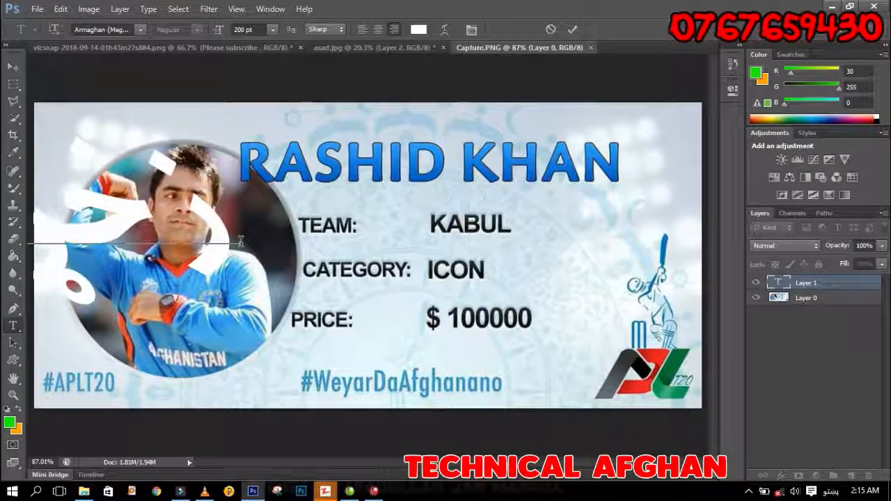
key(BackSpace)
key(BackSpace)
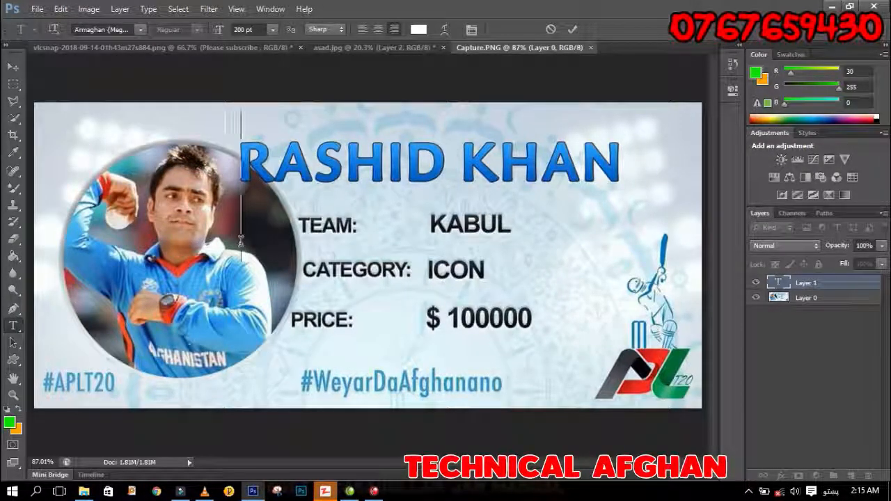
Change the keyboard language to English and enter the text "coming desgin" in the new text layer.
key(alt+shift)
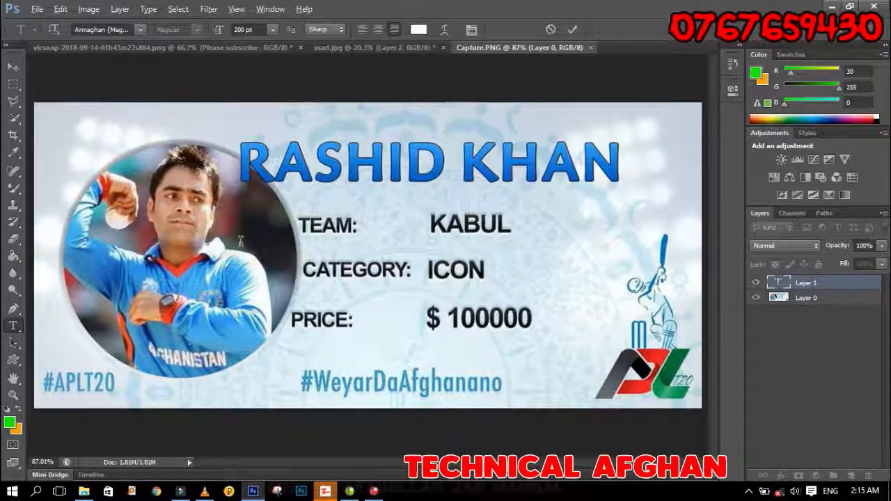
text(o)
key(BackSpace)
text(com)
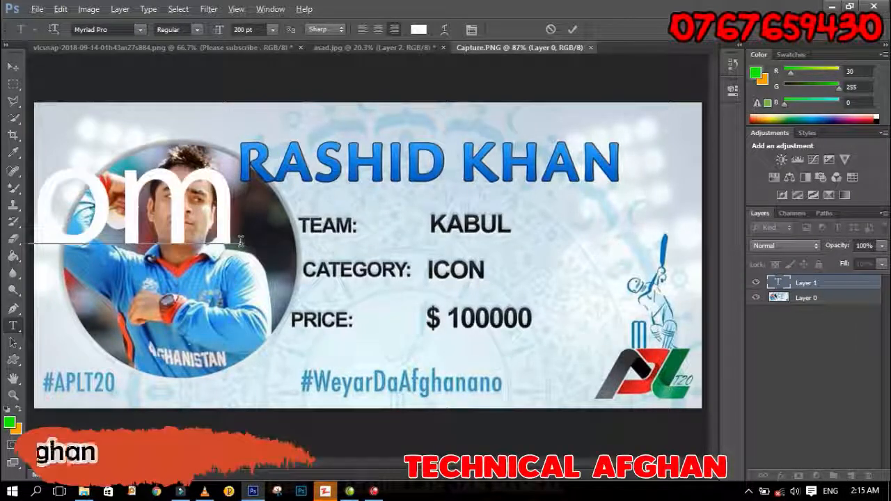
text(ing desi)
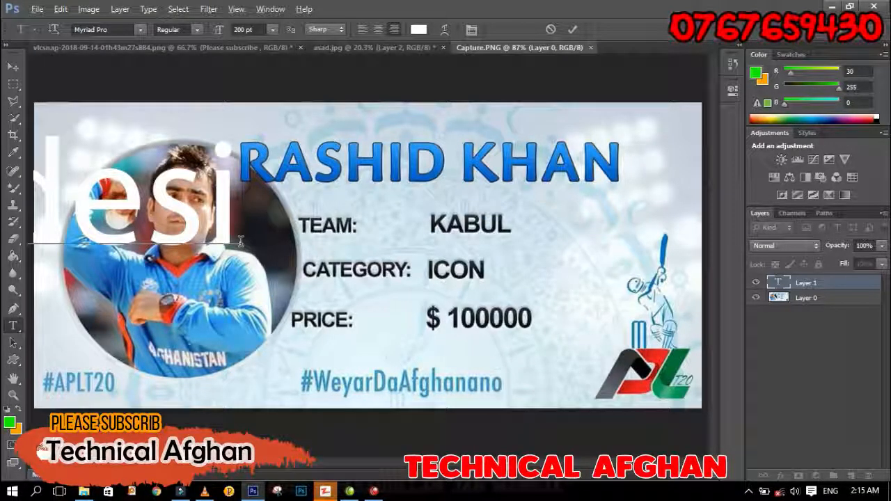
key(BackSpace)
text(gin)
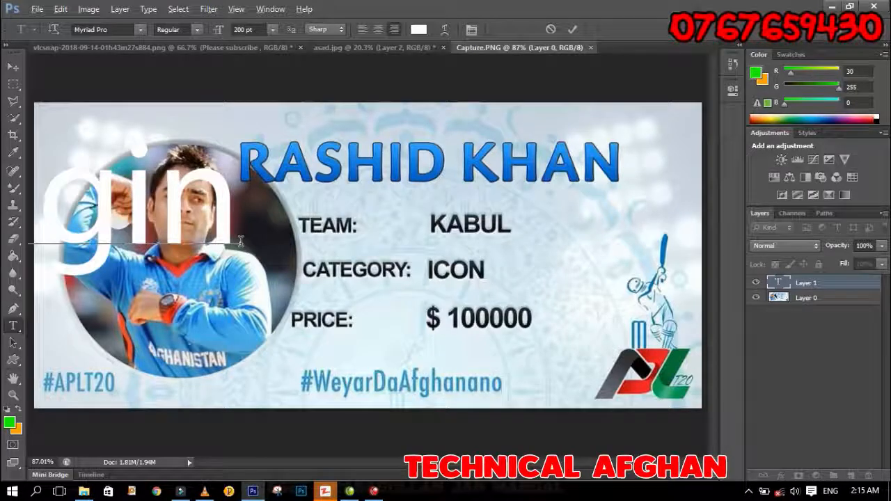
Set the colour of the whole "coming desgin" text to black (000000) and commit the text.
key(ctrl+a)
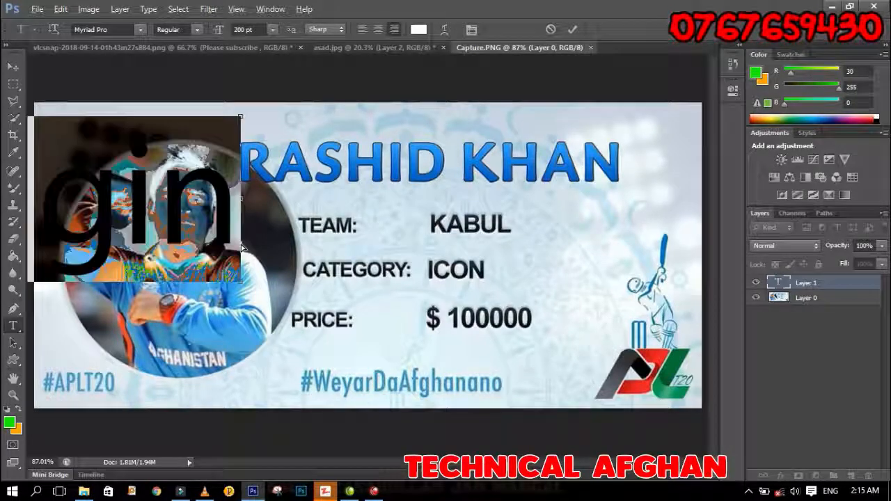
click(419, 30)
click(272, 283)
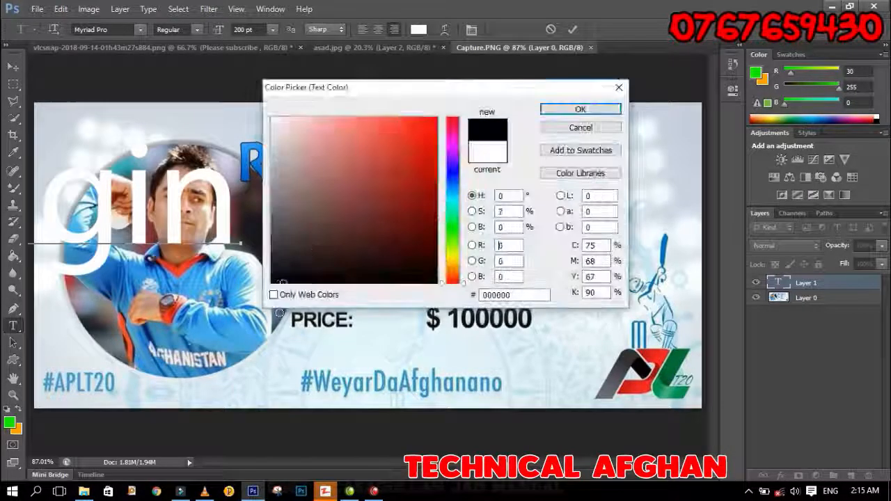
click(580, 110)
click(572, 29)
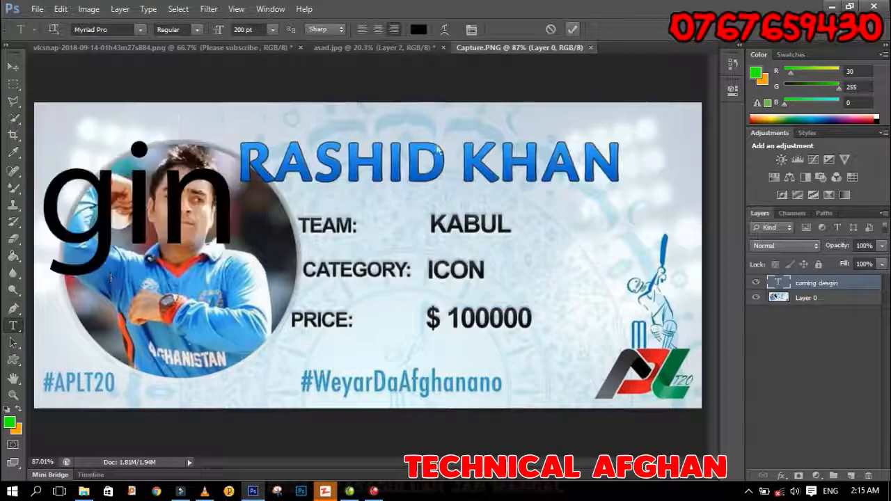
Move the "coming desgin" text down and across the middle of the banner.
click(12, 64)
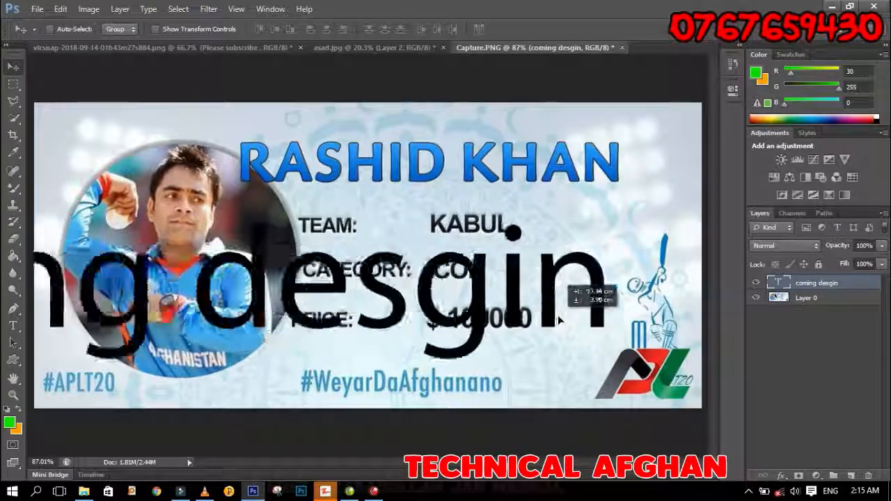